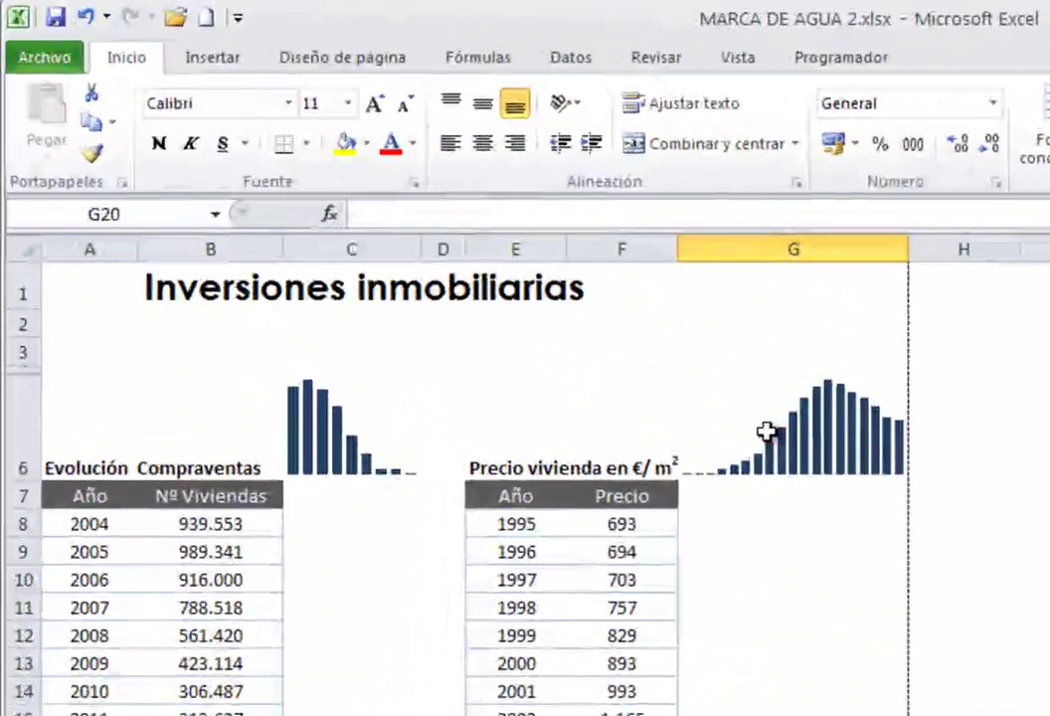
- Switch the Inversiones inmobiliarias sheet to Page Layout (Diseño de página) view from the Vista tab
{"action": "left_click", "coordinate": [772, 66]}
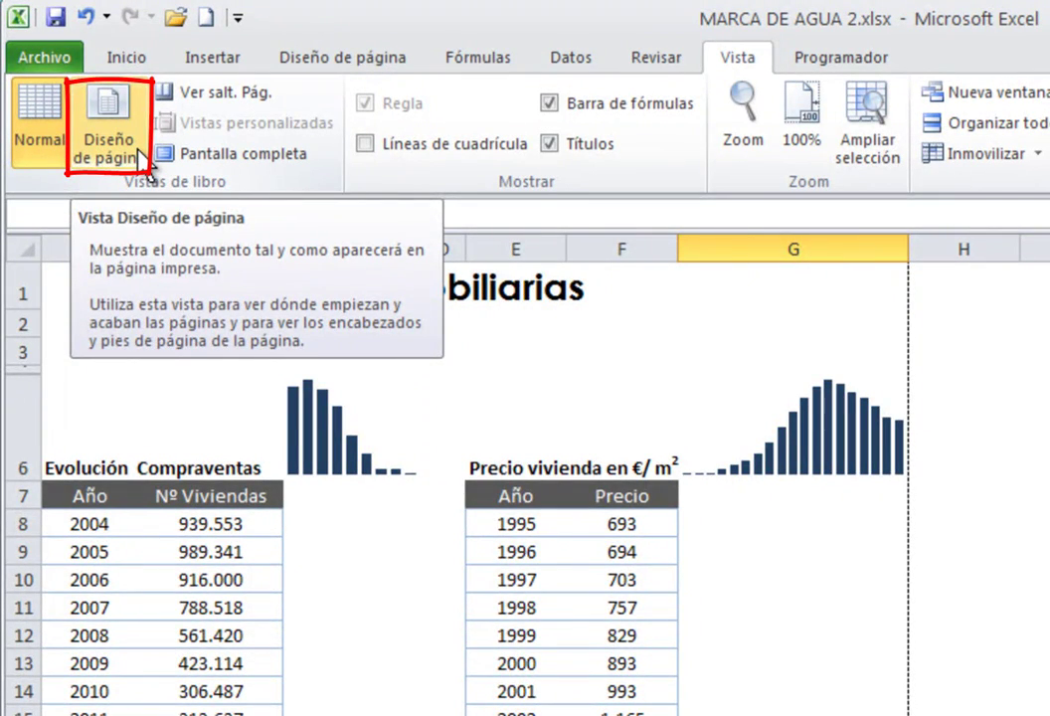
{"action": "left_click", "coordinate": [142, 159]}
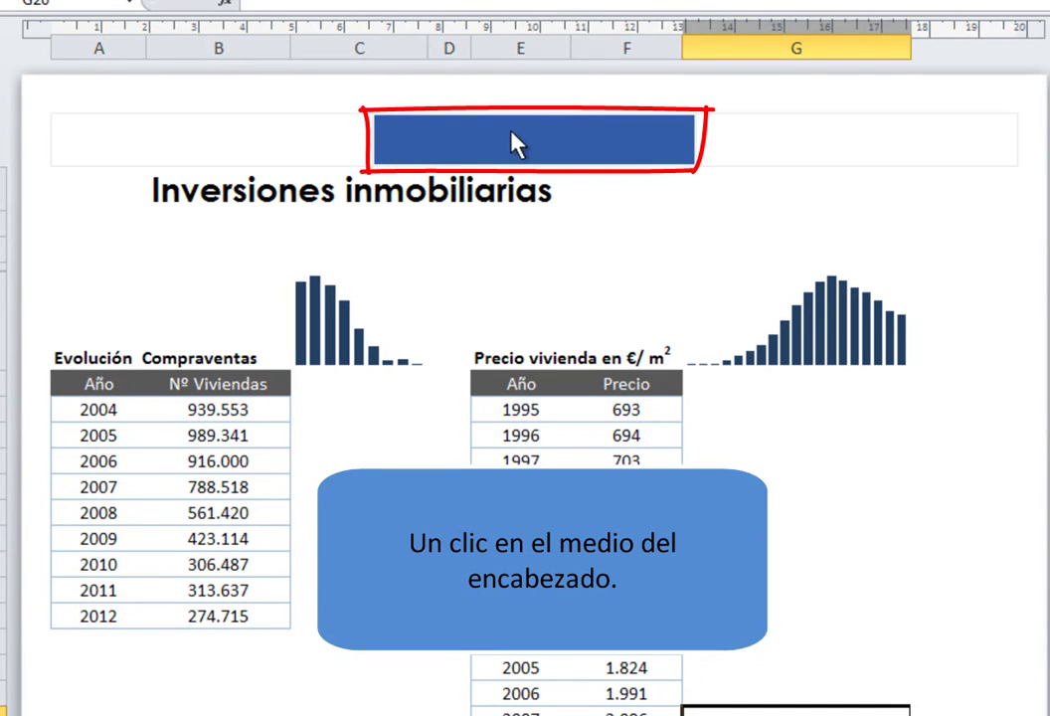
- Enter NO COPIAR in the center header section and add three blank lines above it
{"action": "left_click", "coordinate": [525, 135]}
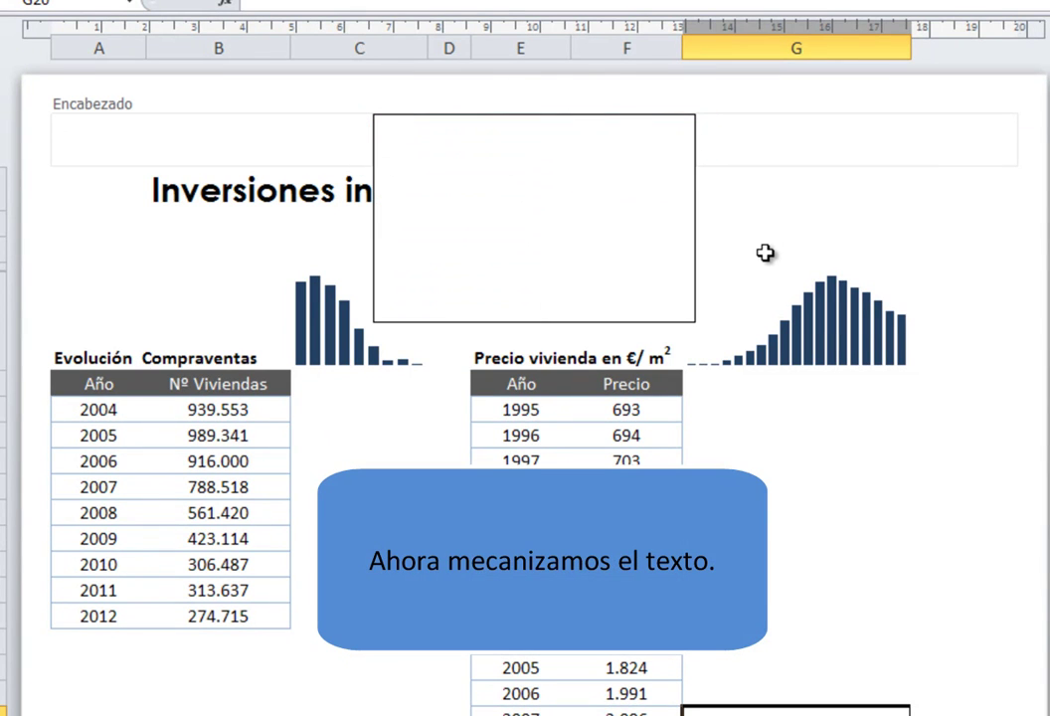
{"action": "type", "text": "NOCOPIAR"}
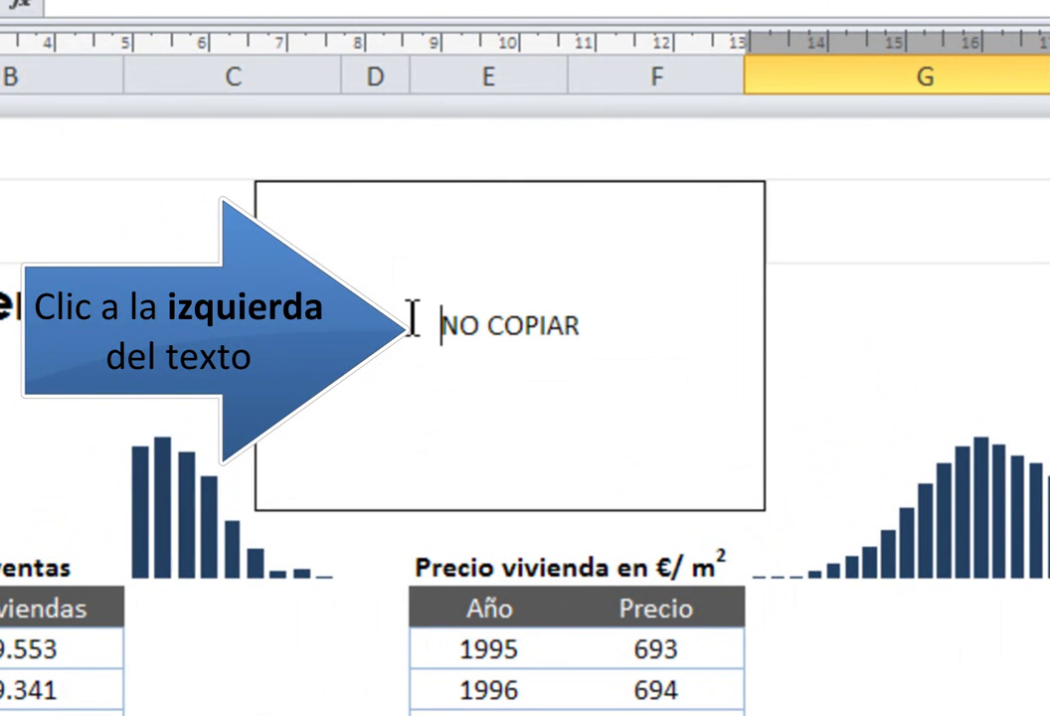
{"action": "left_click", "coordinate": [412, 320]}
{"action": "key", "text": "Return"}
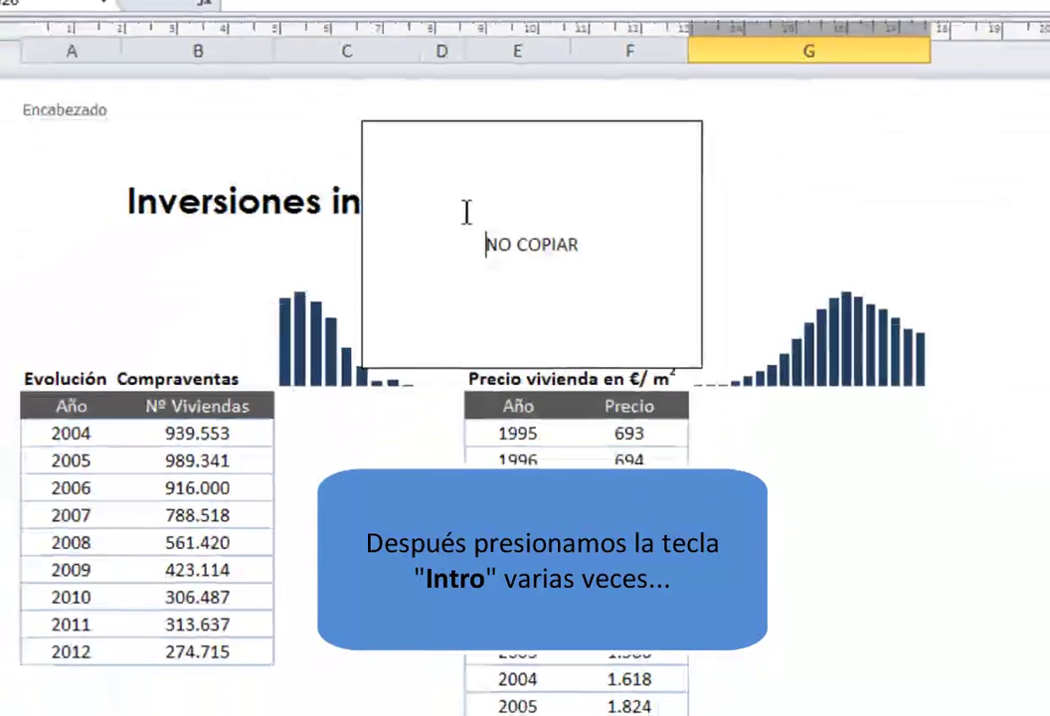
{"action": "key", "text": "Return"}
{"action": "key", "text": "Return"}
{"action": "key", "text": "Return"}
{"action": "key", "text": "Return"}
{"action": "key", "text": "Return"}
{"action": "key", "text": "Return"}
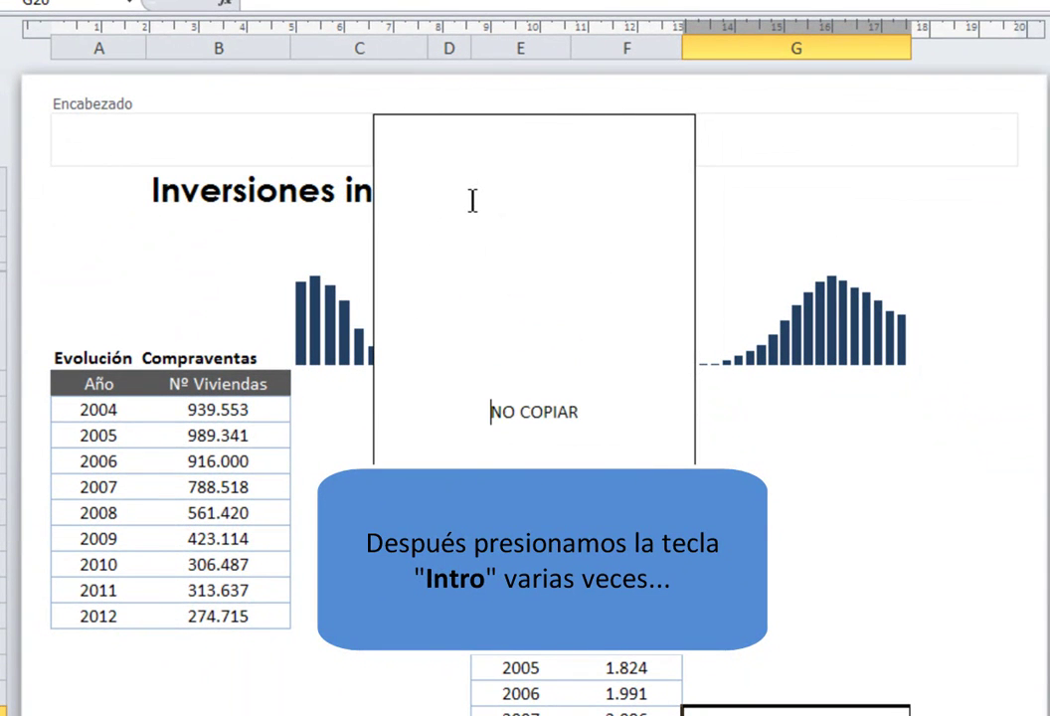
{"action": "key", "text": "Return"}
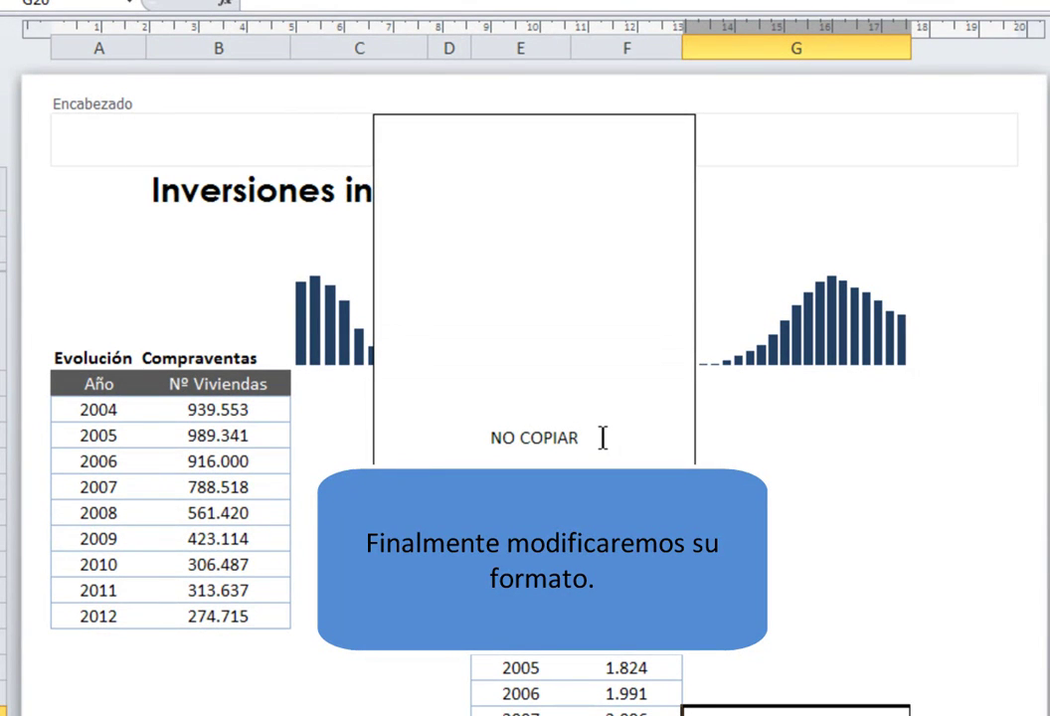
- Format the NO COPIAR header text as 120-point AbsolutDB
{"action": "left_click_drag", "start_coordinate": [603, 438], "coordinate": [487, 437]}
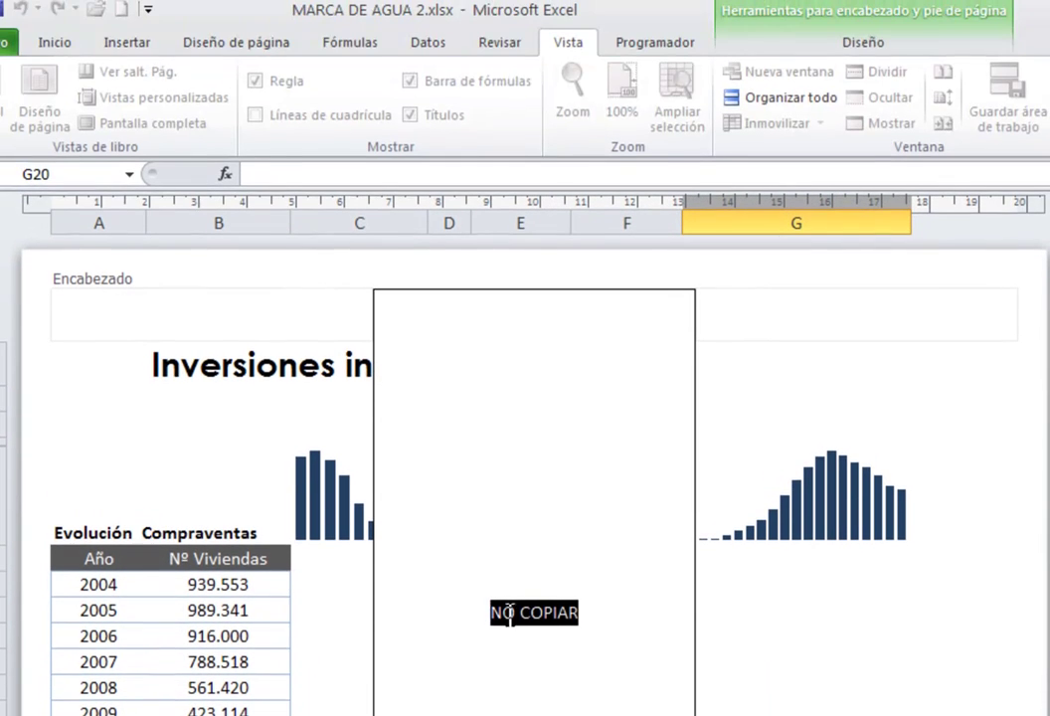
{"action": "left_click", "coordinate": [60, 45]}
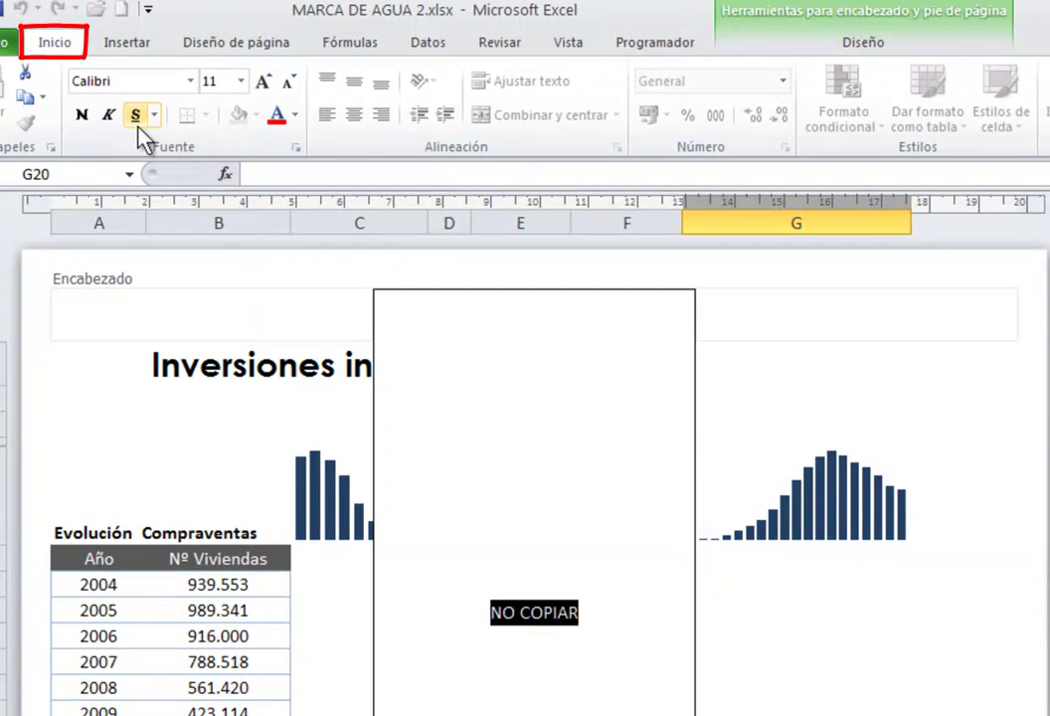
{"action": "left_click", "coordinate": [220, 82]}
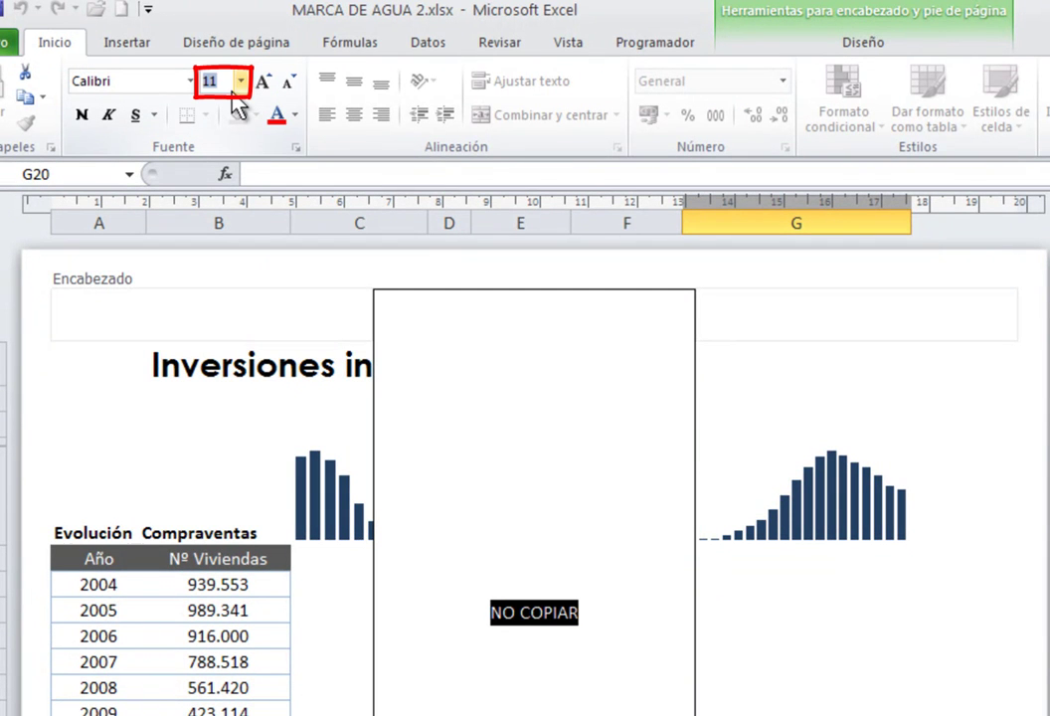
{"action": "type", "text": "120"}
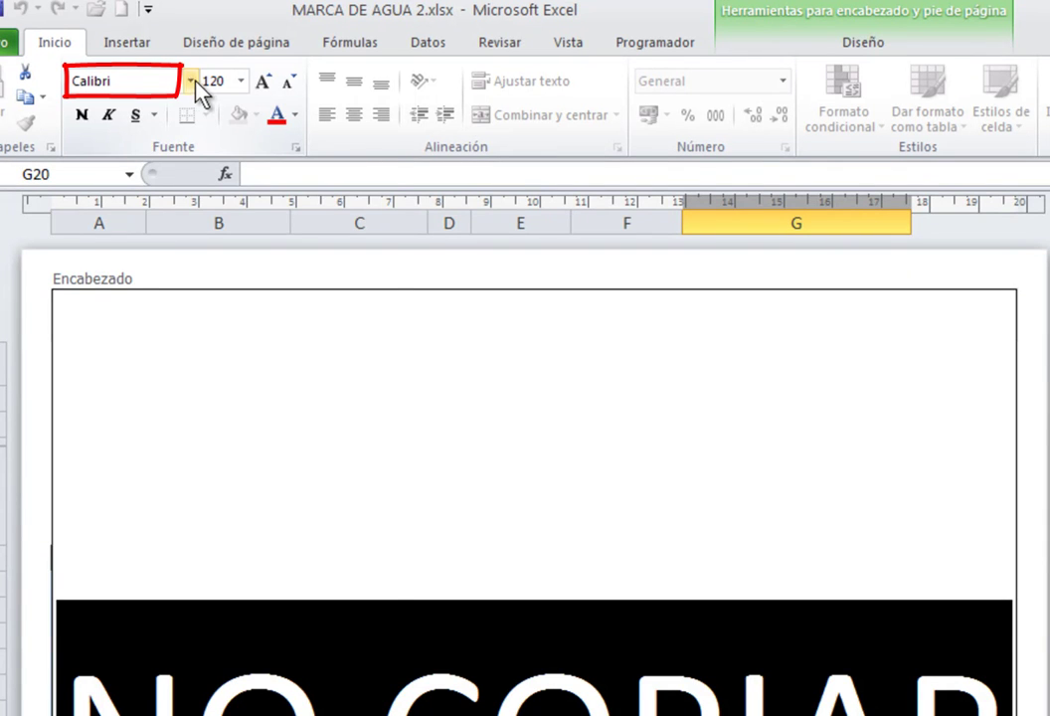
{"action": "left_click", "coordinate": [192, 82]}
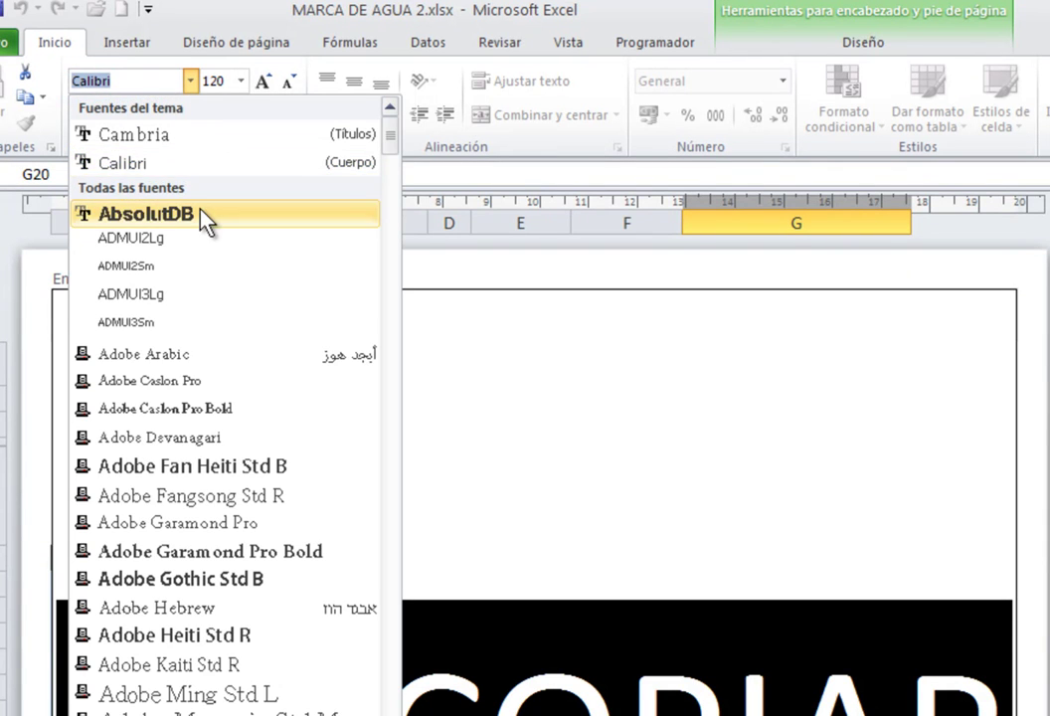
{"action": "left_click", "coordinate": [201, 213]}
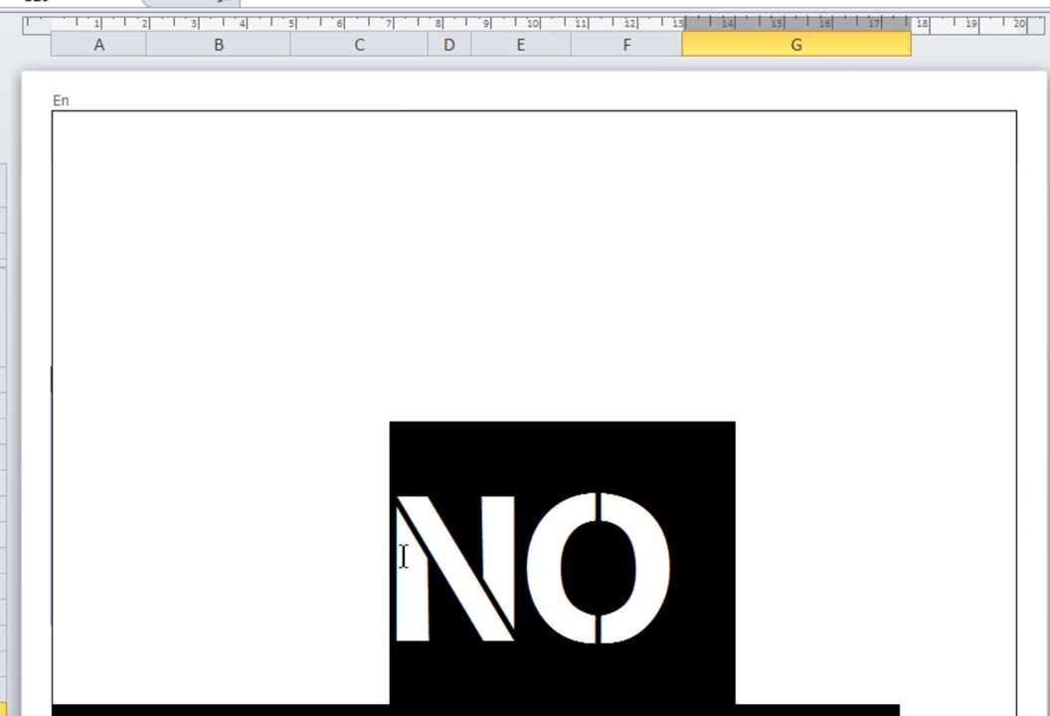
- Remove two blank lines above the watermark, color its text grey, and leave the header
{"action": "left_click", "coordinate": [399, 550]}
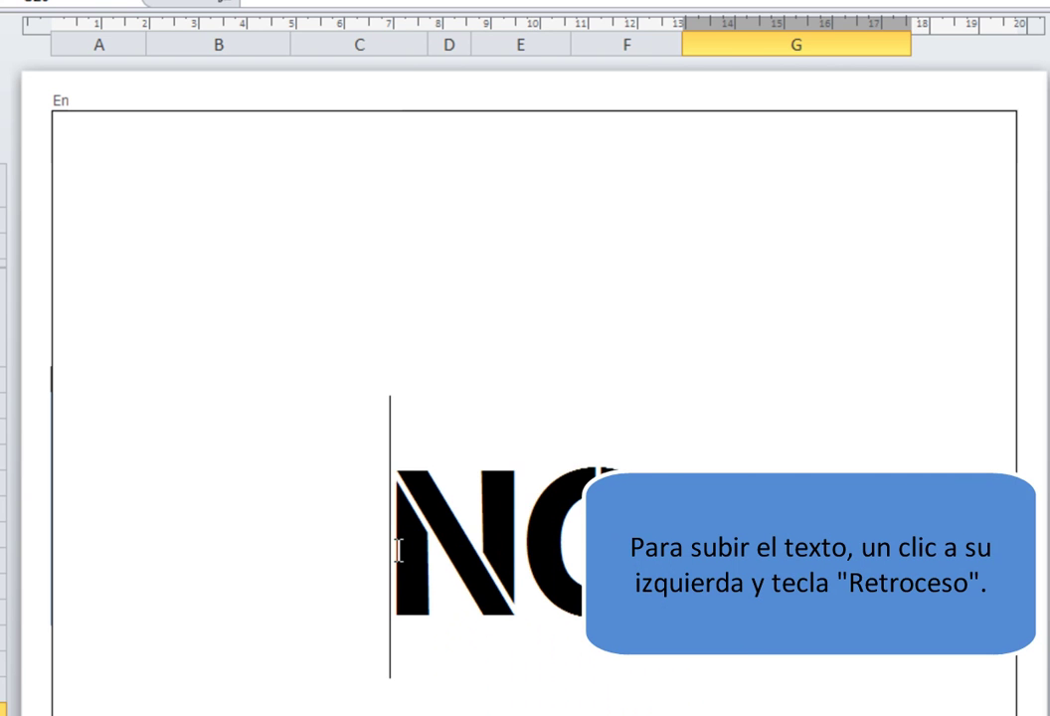
{"action": "key", "text": "BackSpace"}
{"action": "key", "text": "BackSpace"}
{"action": "key", "text": "BackSpace"}
{"action": "key", "text": "BackSpace"}
{"action": "key", "text": "BackSpace"}
{"action": "key", "text": "BackSpace"}
{"action": "key", "text": "BackSpace"}
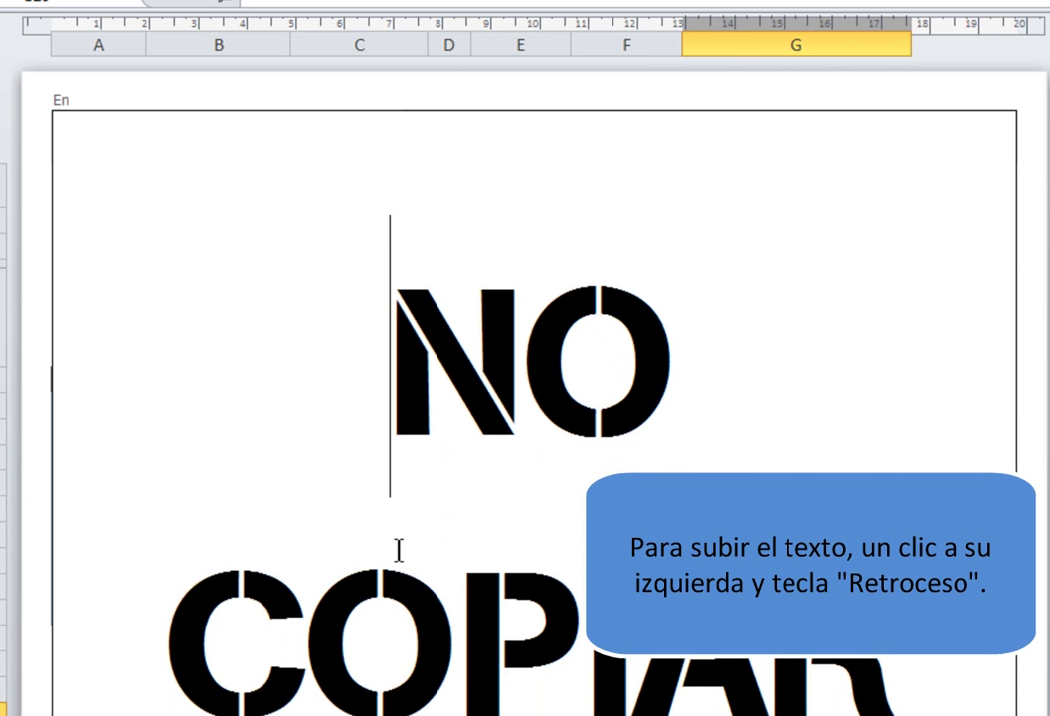
{"action": "key", "text": "BackSpace"}
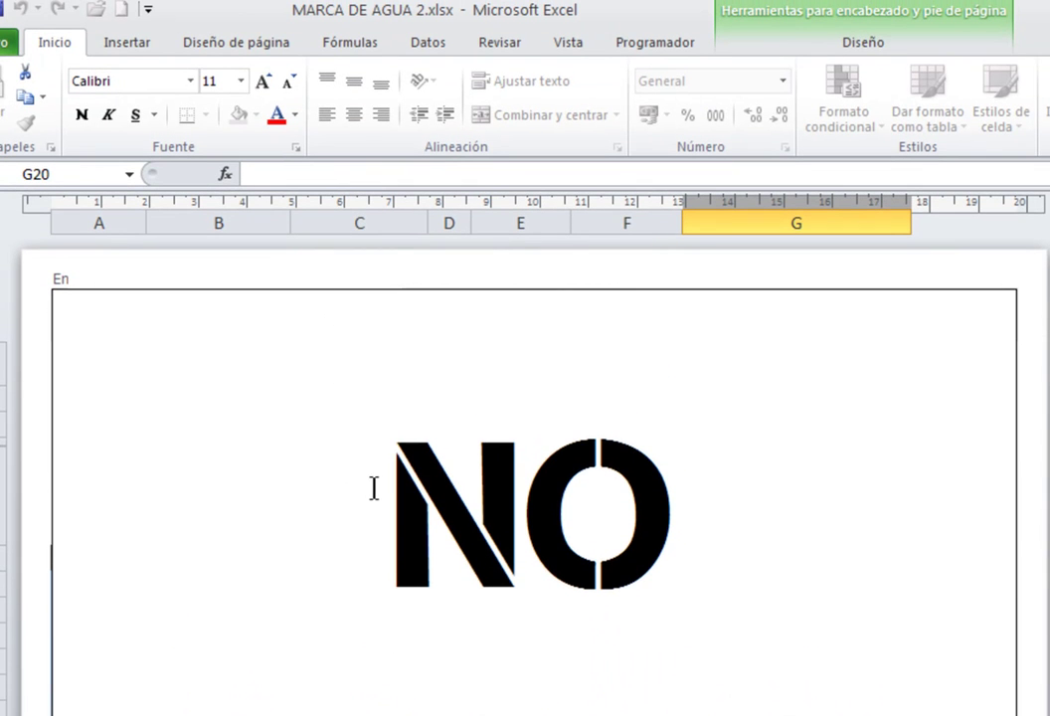
{"action": "key", "text": "shift+Down"}
{"action": "key", "text": "shift+Down"}
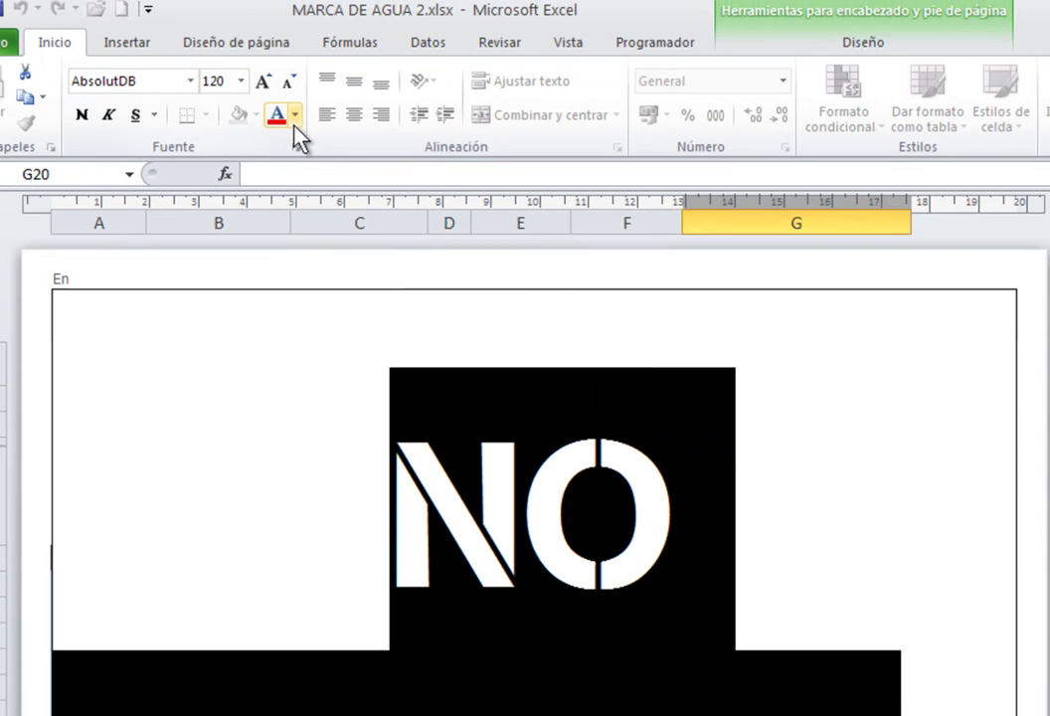
{"action": "left_click", "coordinate": [296, 117]}
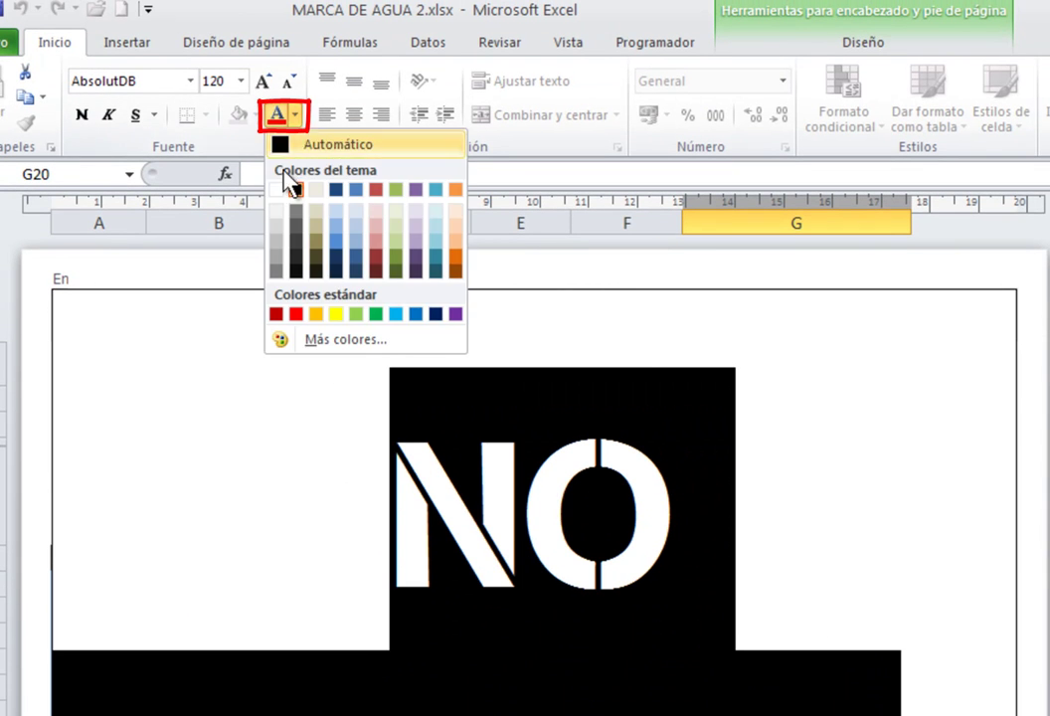
{"action": "left_click", "coordinate": [278, 279]}
{"action": "left_click", "coordinate": [1035, 478]}
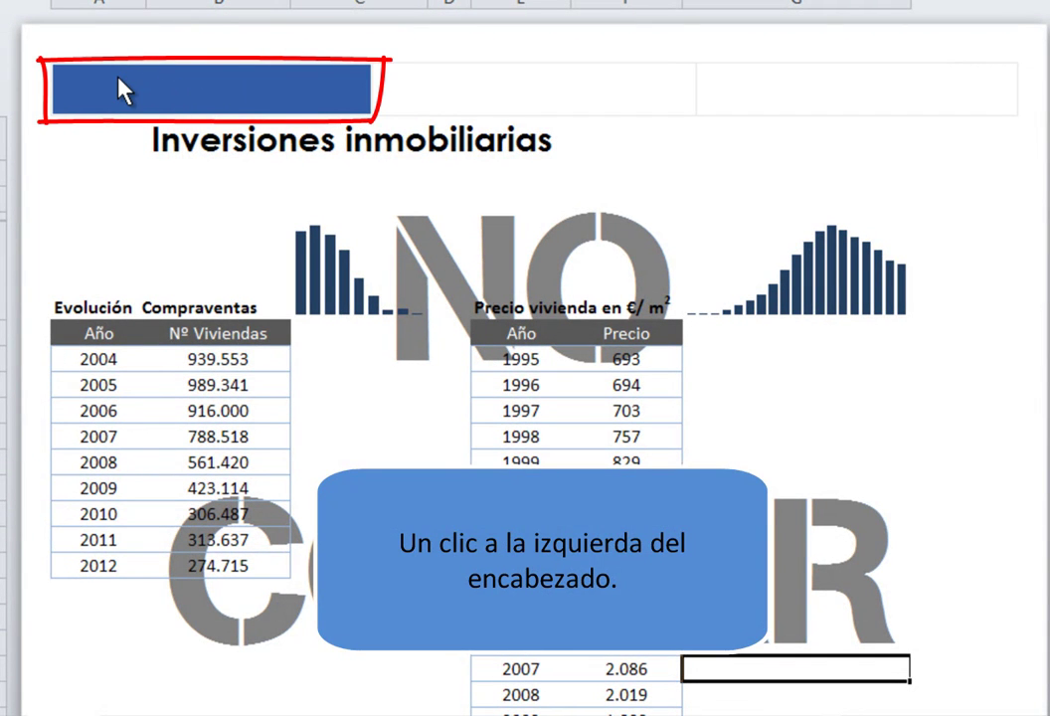
- Insert the picture burbuja inmobiliaria by thetaxhaven.jpg into the left header section
{"action": "left_click", "coordinate": [119, 89]}
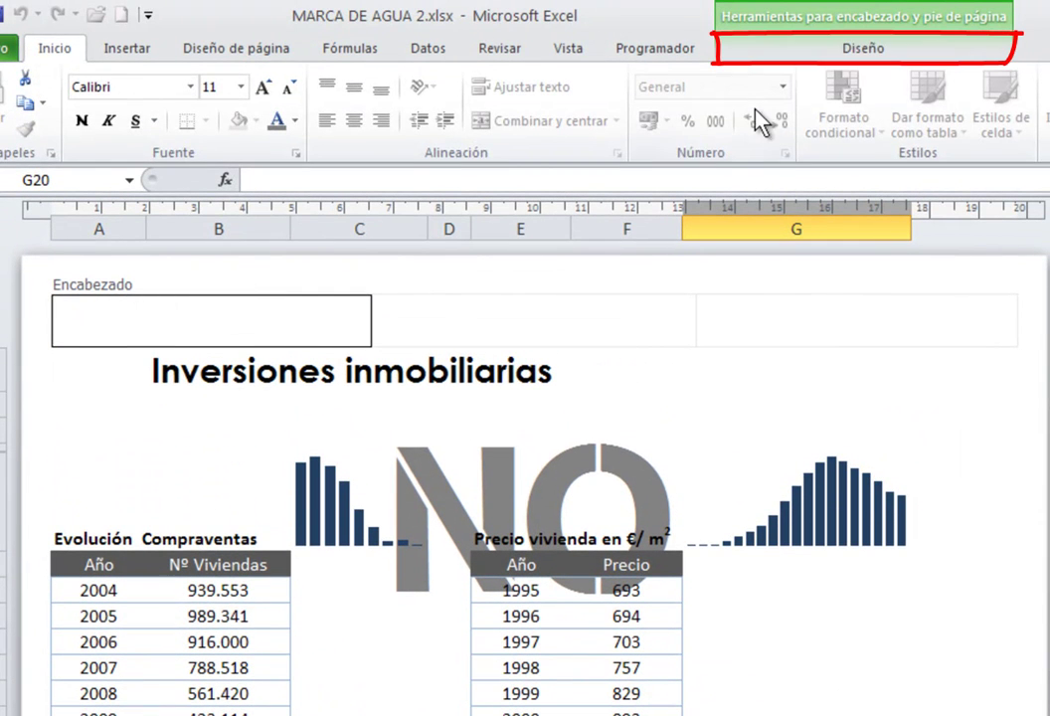
{"action": "left_click", "coordinate": [848, 52]}
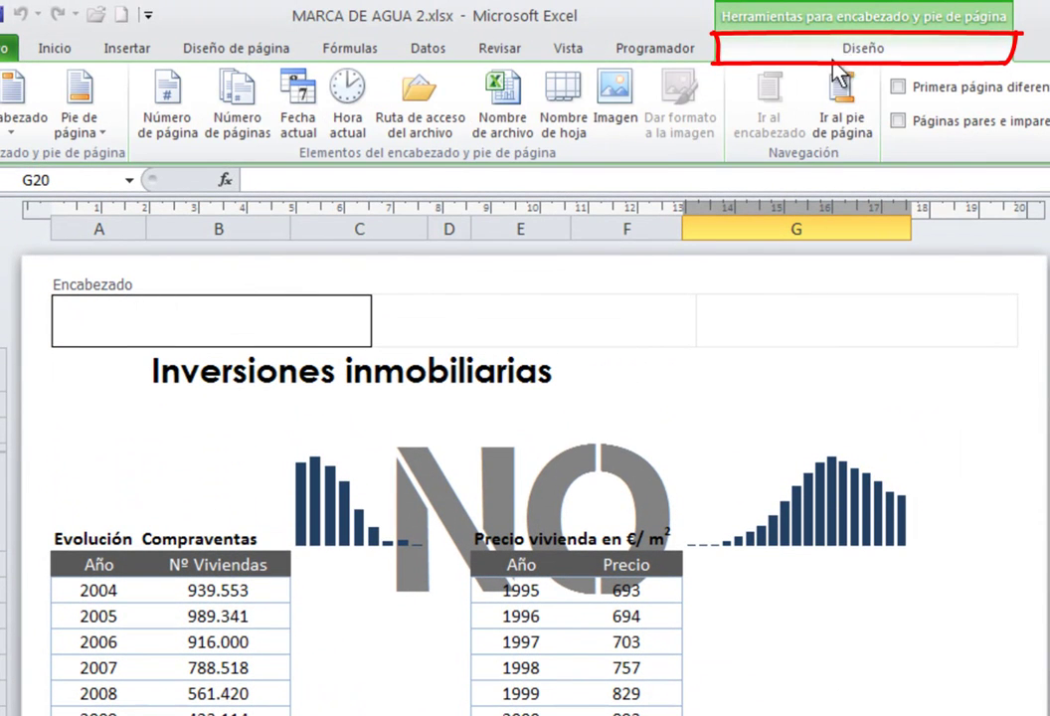
{"action": "left_click", "coordinate": [611, 129]}
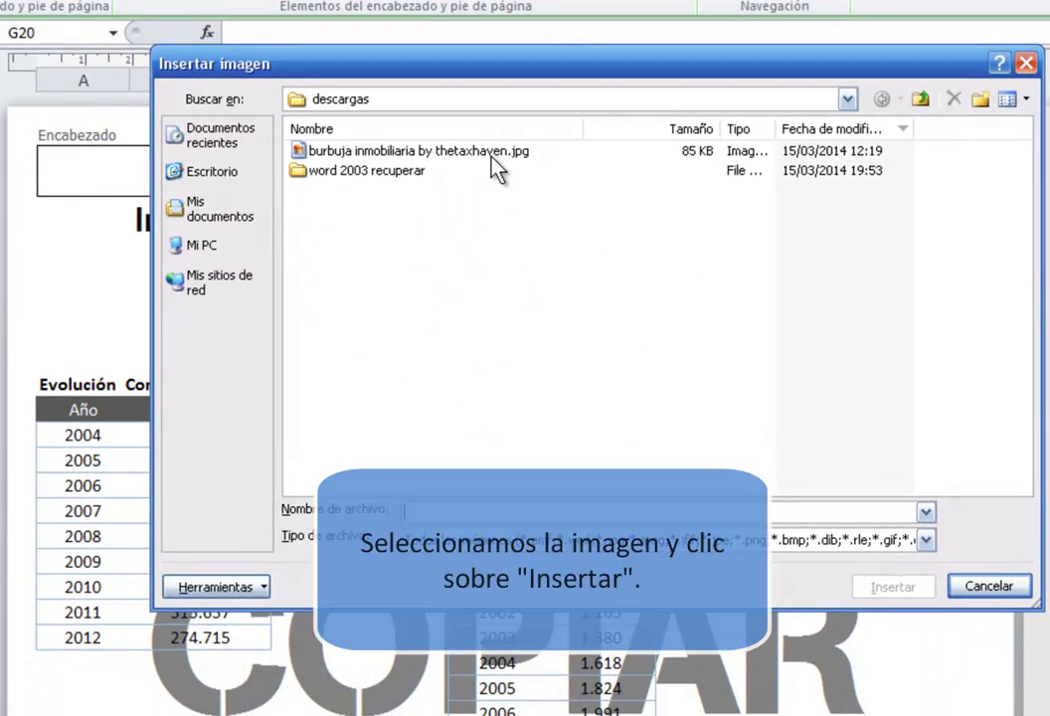
{"action": "left_click", "coordinate": [510, 300]}
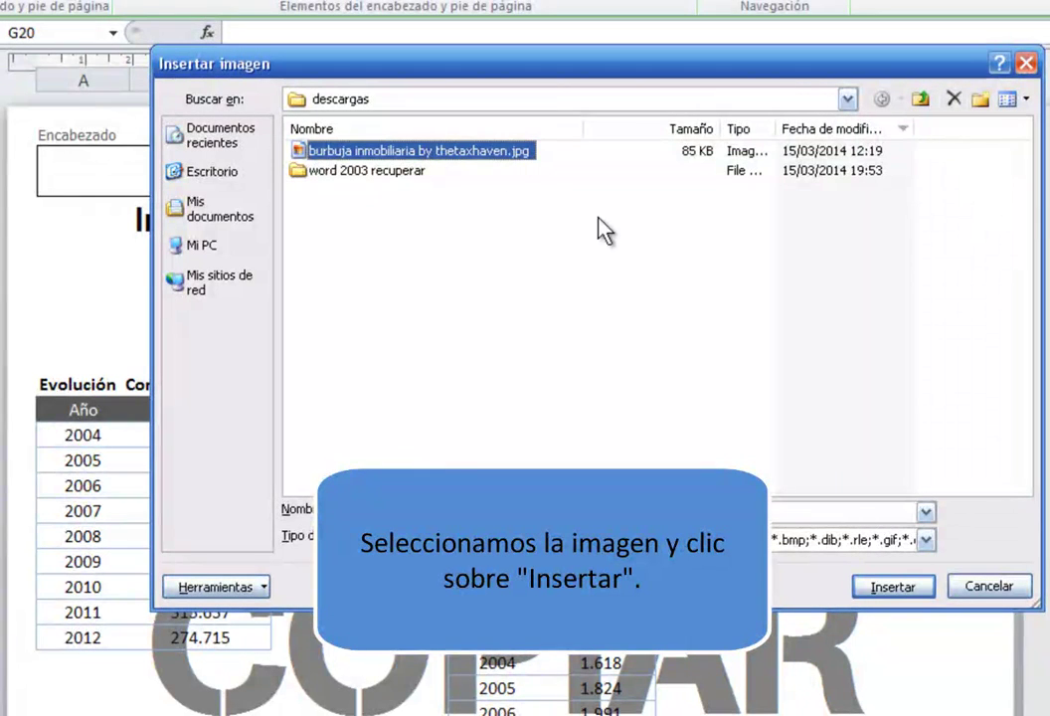
{"action": "left_click", "coordinate": [892, 589]}
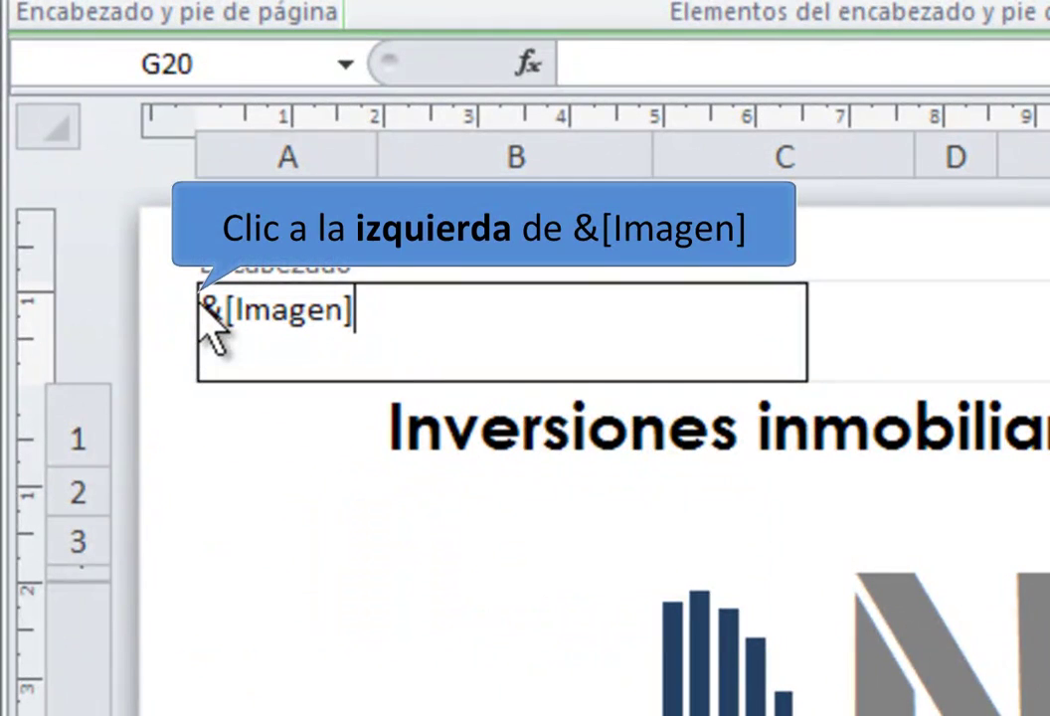
- Add two blank lines before the &[Imagen] code to shift the picture down
{"action": "left_click", "coordinate": [200, 308]}
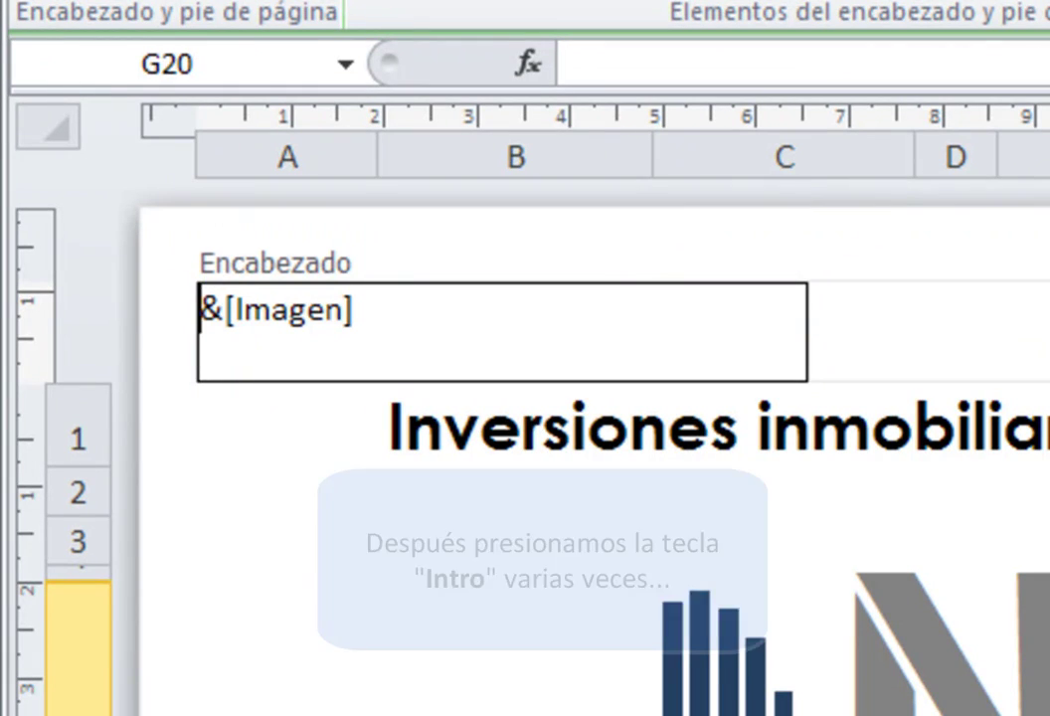
{"action": "key", "text": "Return"}
{"action": "key", "text": "Return"}
{"action": "key", "text": "Return"}
{"action": "key", "text": "Return"}
{"action": "key", "text": "Return"}
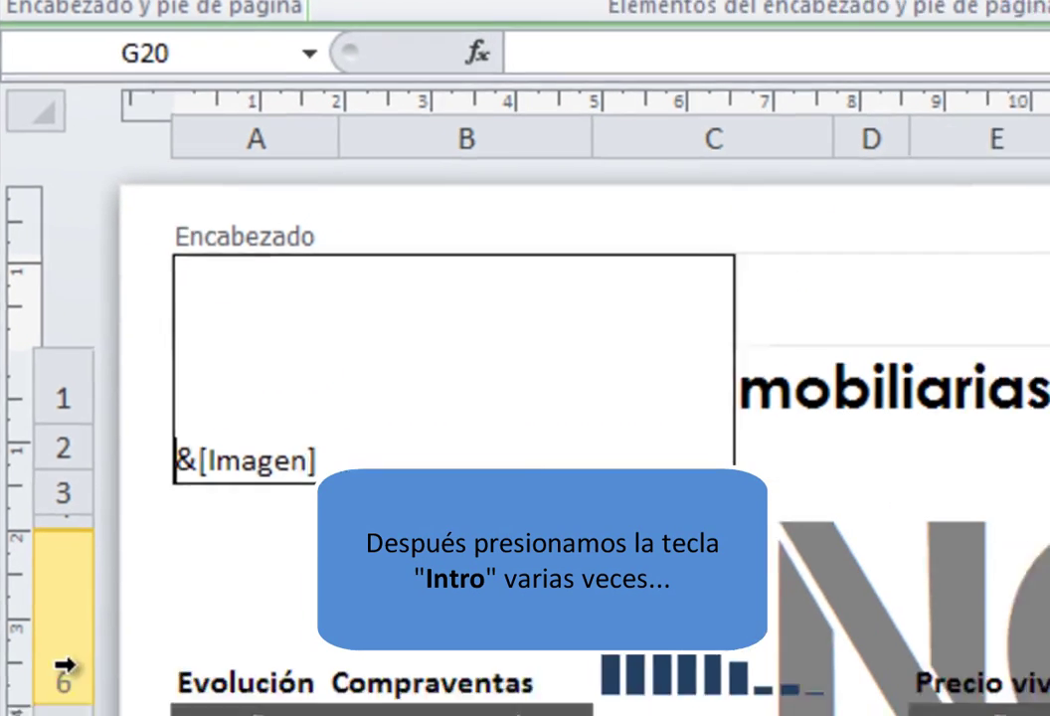
{"action": "key", "text": "Return"}
{"action": "key", "text": "Return"}
{"action": "key", "text": "Return"}
{"action": "key", "text": "Return"}
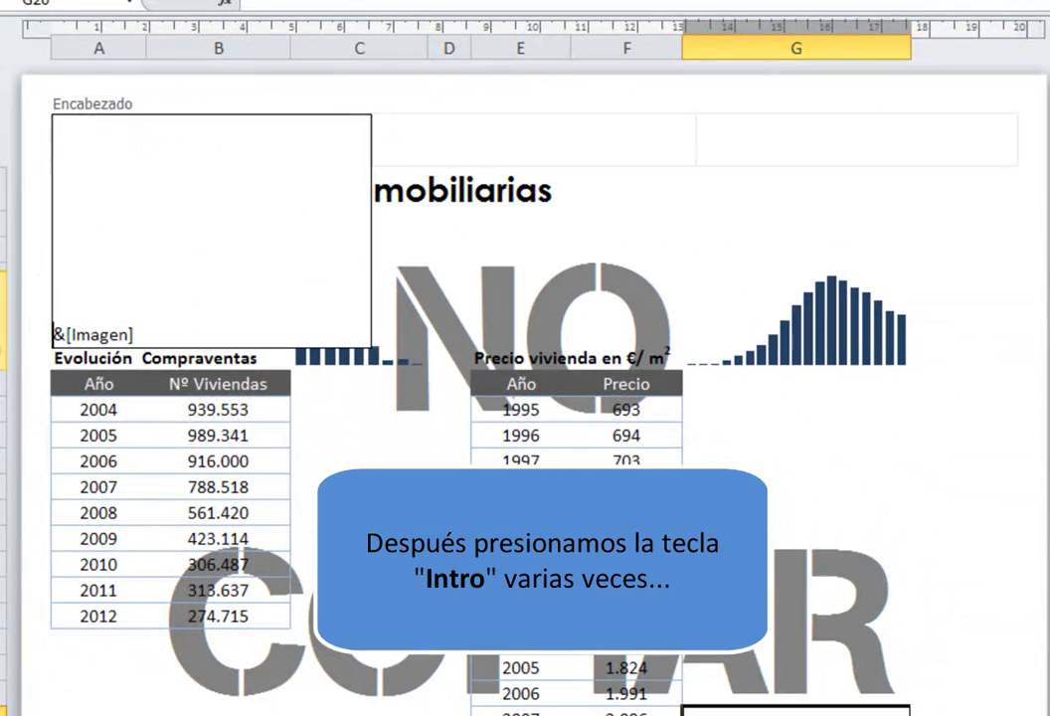
{"action": "key", "text": "Return"}
{"action": "key", "text": "Return"}
{"action": "key", "text": "Return"}
{"action": "key", "text": "Return"}
{"action": "key", "text": "Return"}
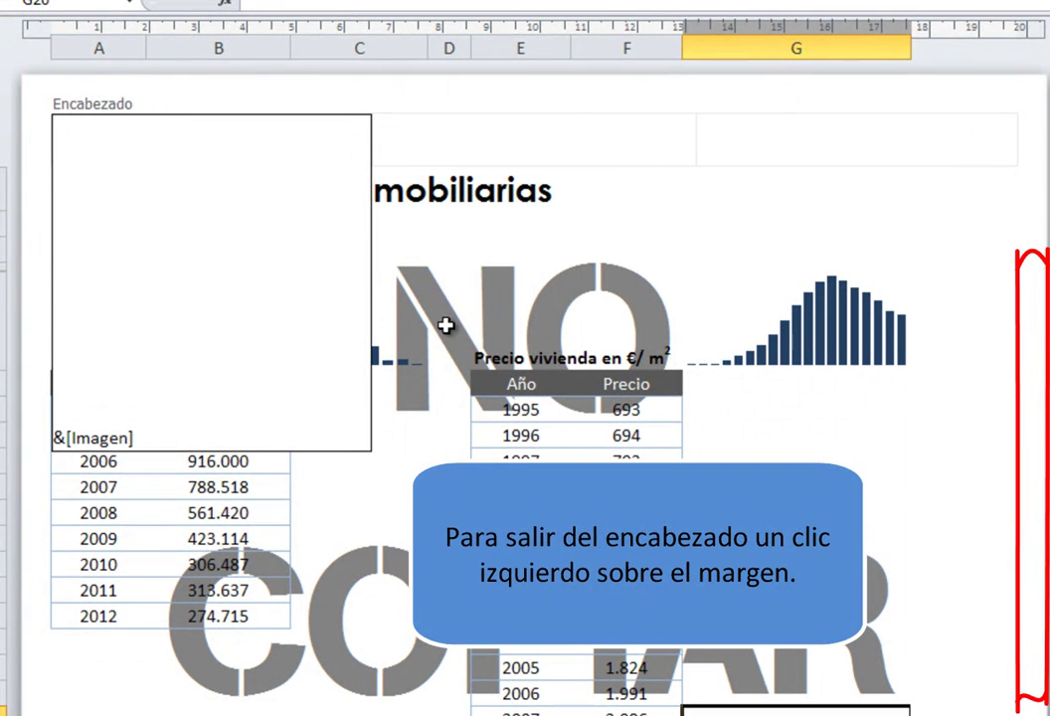
- Exit header editing to see the burbuja inmobiliaria picture behind the Compraventas table
{"action": "left_click", "coordinate": [1037, 395]}
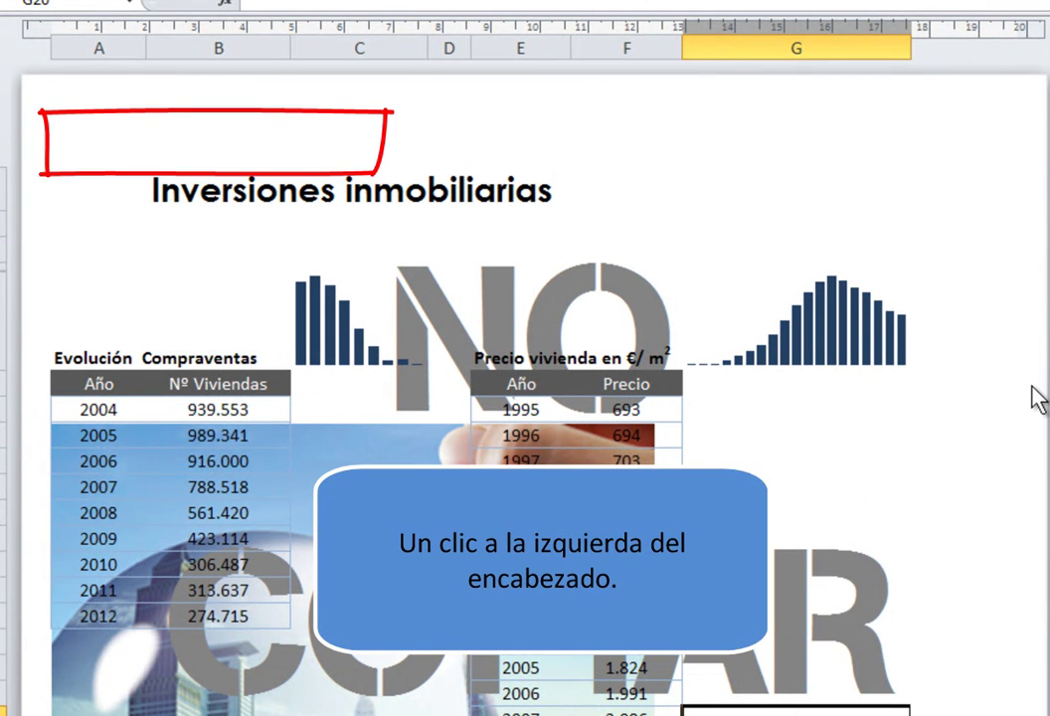
- Delete the blank lines in the left header so &[Imagen] sits on the first line
{"action": "left_click", "coordinate": [149, 129]}
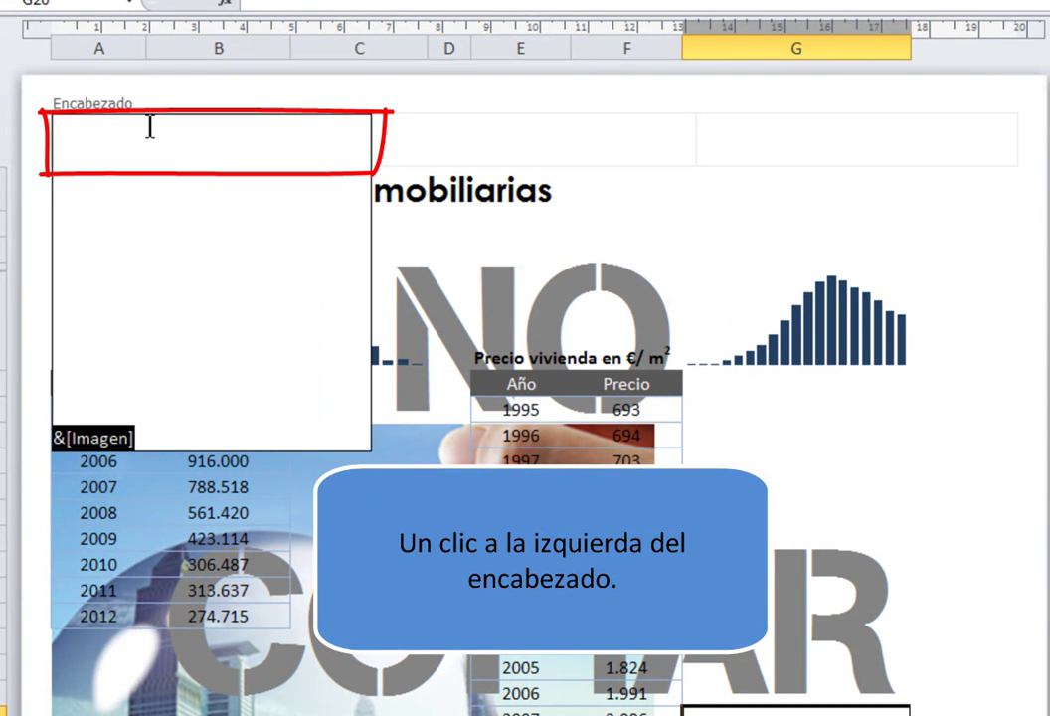
{"action": "left_click", "coordinate": [82, 127]}
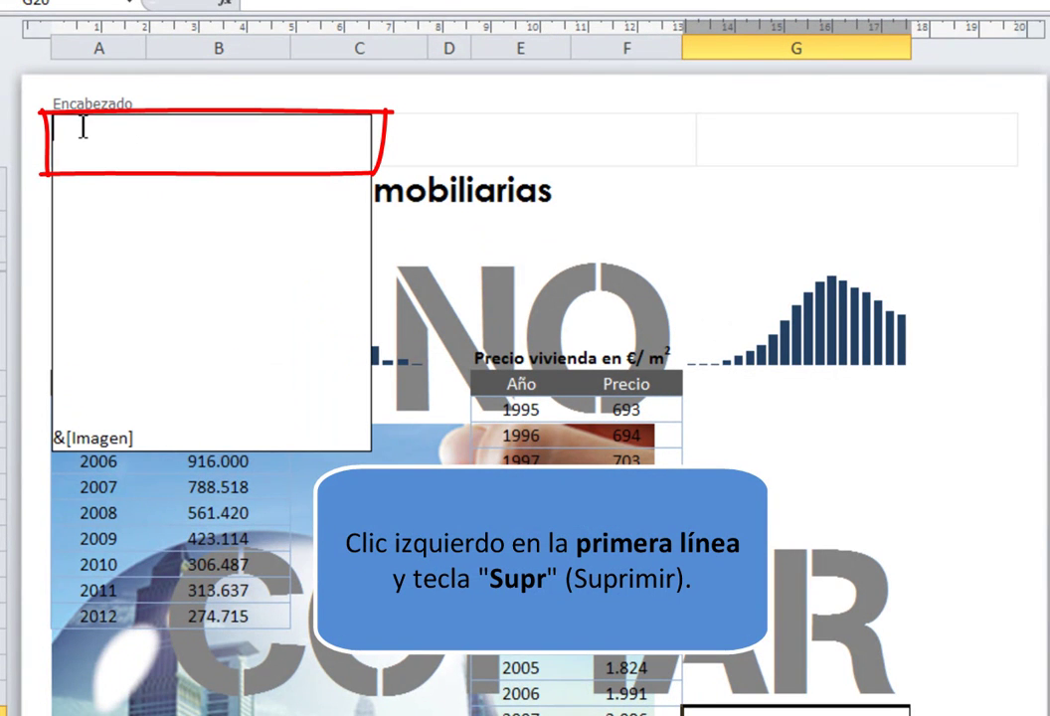
{"action": "key", "text": "Delete"}
{"action": "key", "text": "Delete"}
{"action": "key", "text": "Delete"}
{"action": "key", "text": "Delete"}
{"action": "key", "text": "Delete"}
{"action": "key", "text": "Delete"}
{"action": "key", "text": "Delete"}
{"action": "key", "text": "Delete"}
{"action": "key", "text": "Delete"}
{"action": "key", "text": "Delete"}
{"action": "key", "text": "Delete"}
{"action": "key", "text": "Delete"}
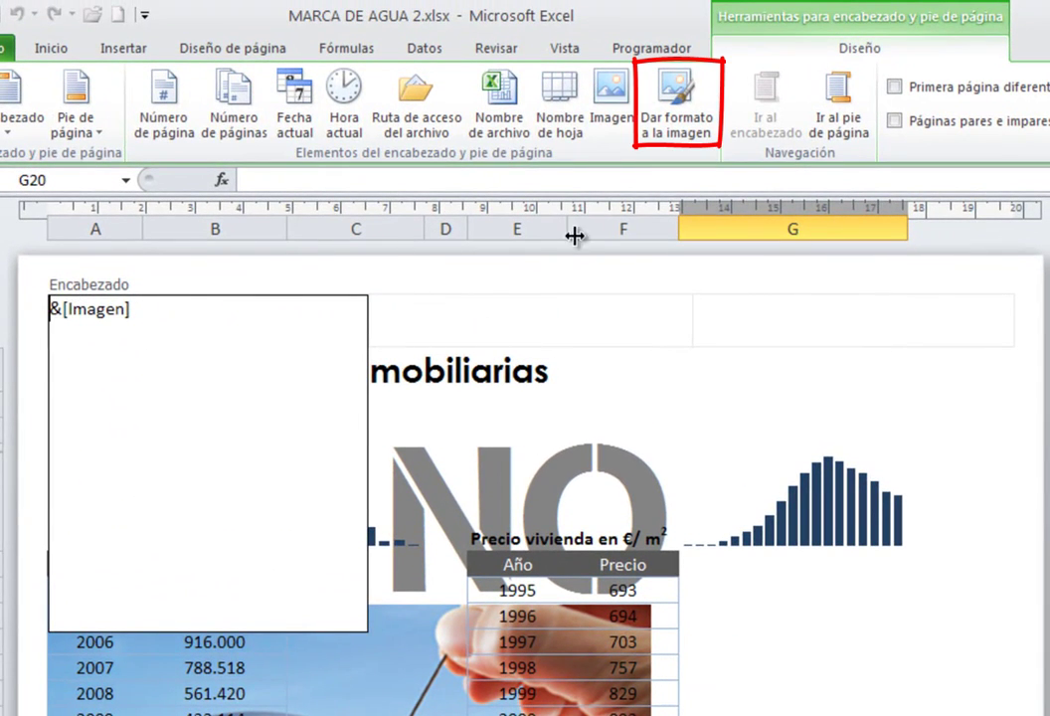
- Set the header picture's height to 28 cm (about 318 %) in Formato de imagen
{"action": "left_click", "coordinate": [693, 117]}
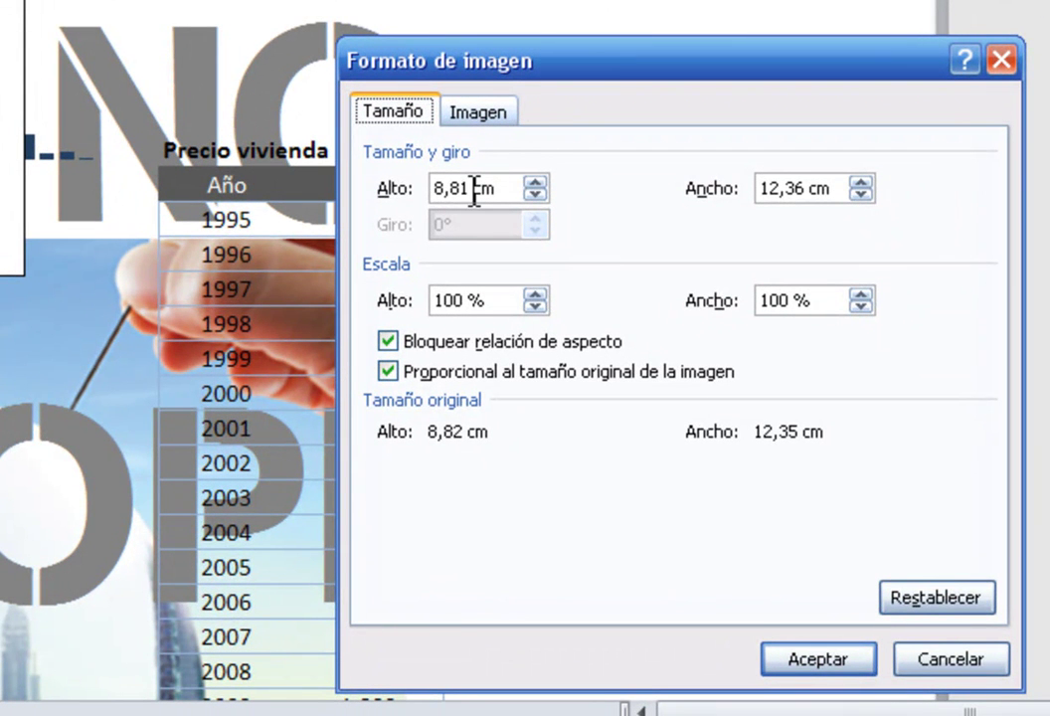
{"action": "left_click_drag", "start_coordinate": [469, 188], "coordinate": [434, 191]}
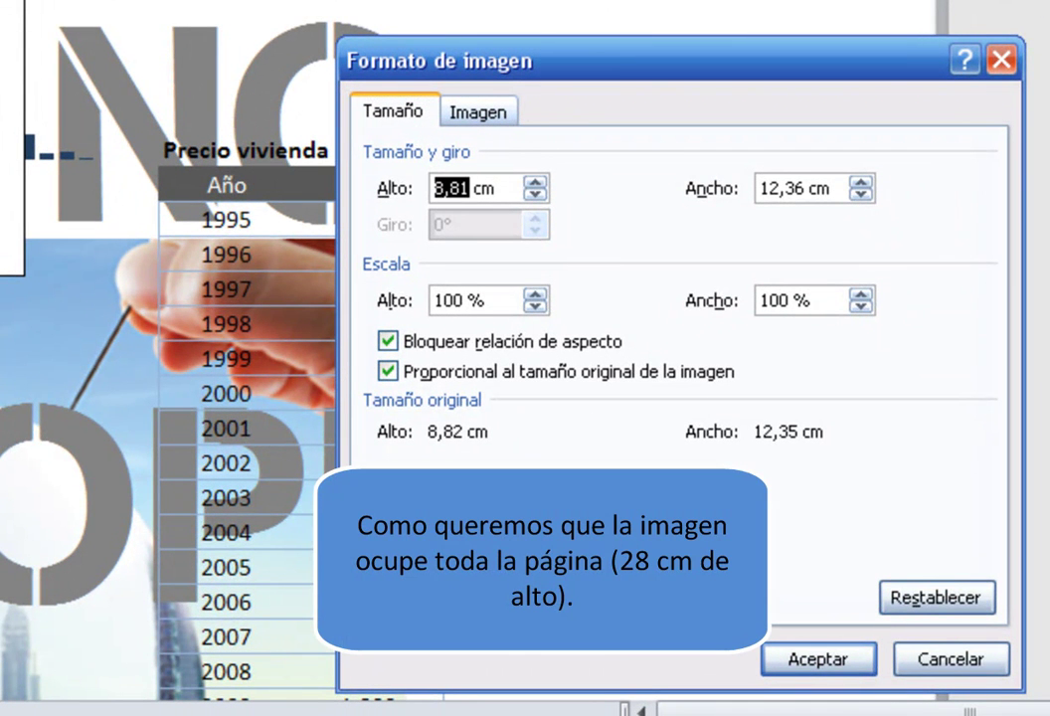
{"action": "type", "text": "28cm"}
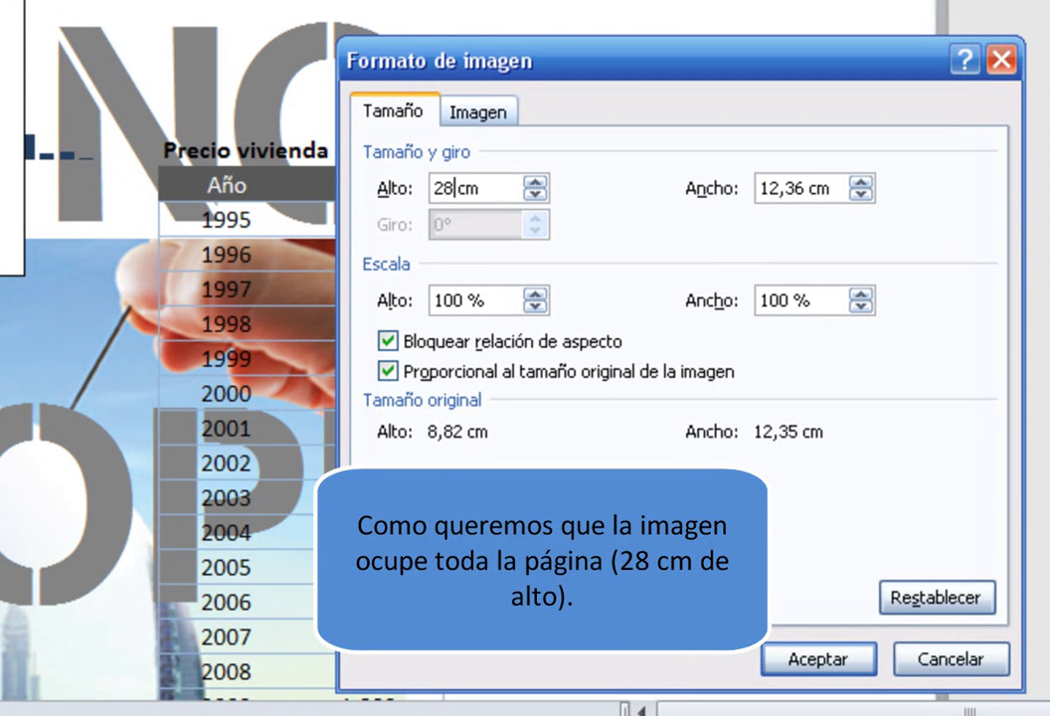
{"action": "key", "text": "Tab"}
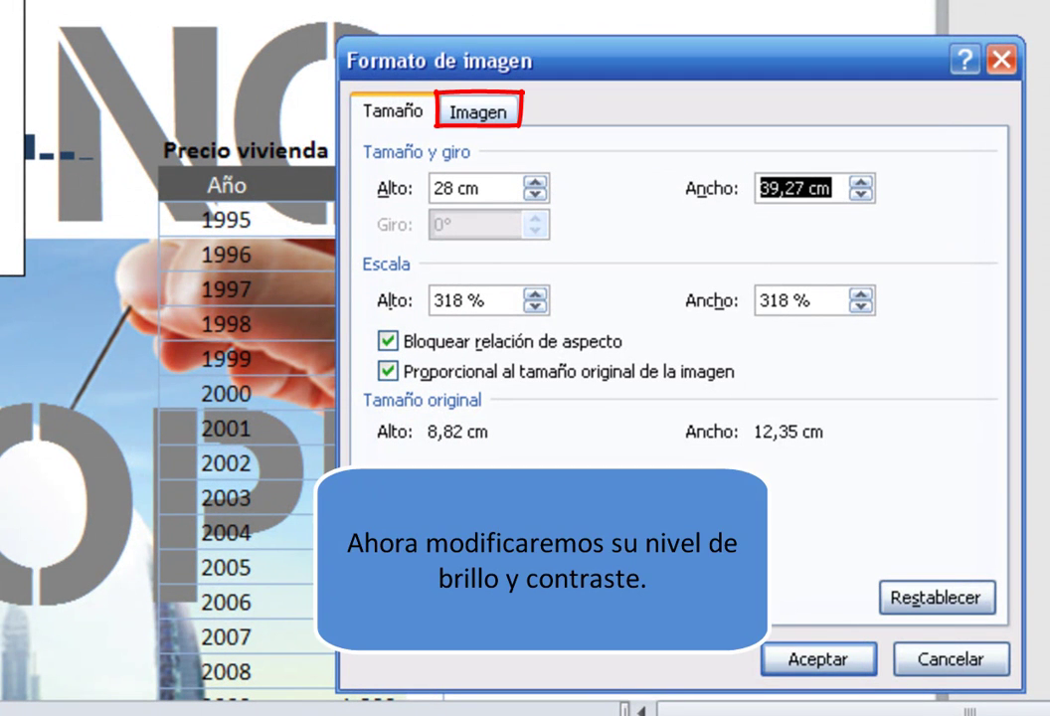
- Apply the Marca de agua color mode, then set brightness 70 % and contrast 50 %
{"action": "left_click", "coordinate": [493, 110]}
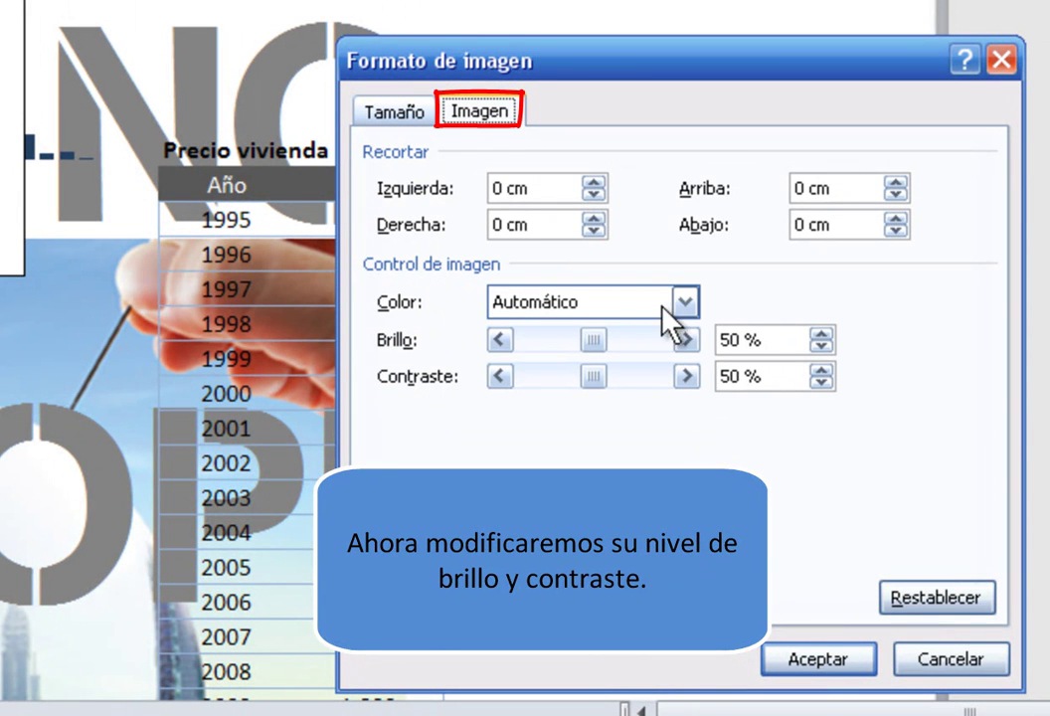
{"action": "left_click", "coordinate": [695, 304]}
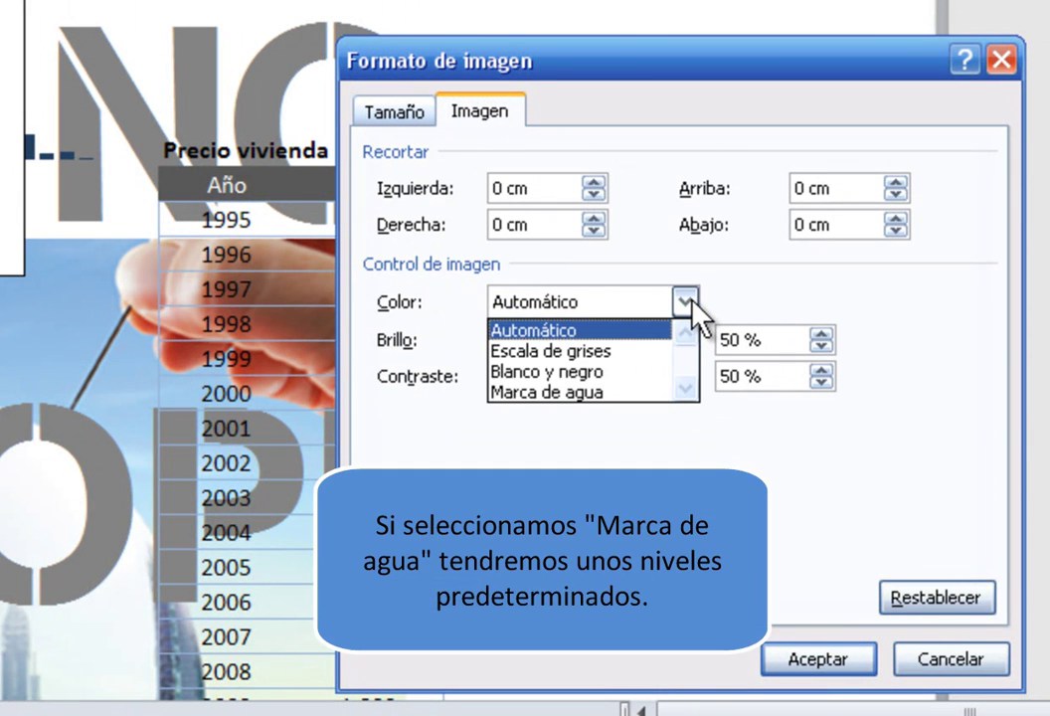
{"action": "left_click", "coordinate": [622, 393]}
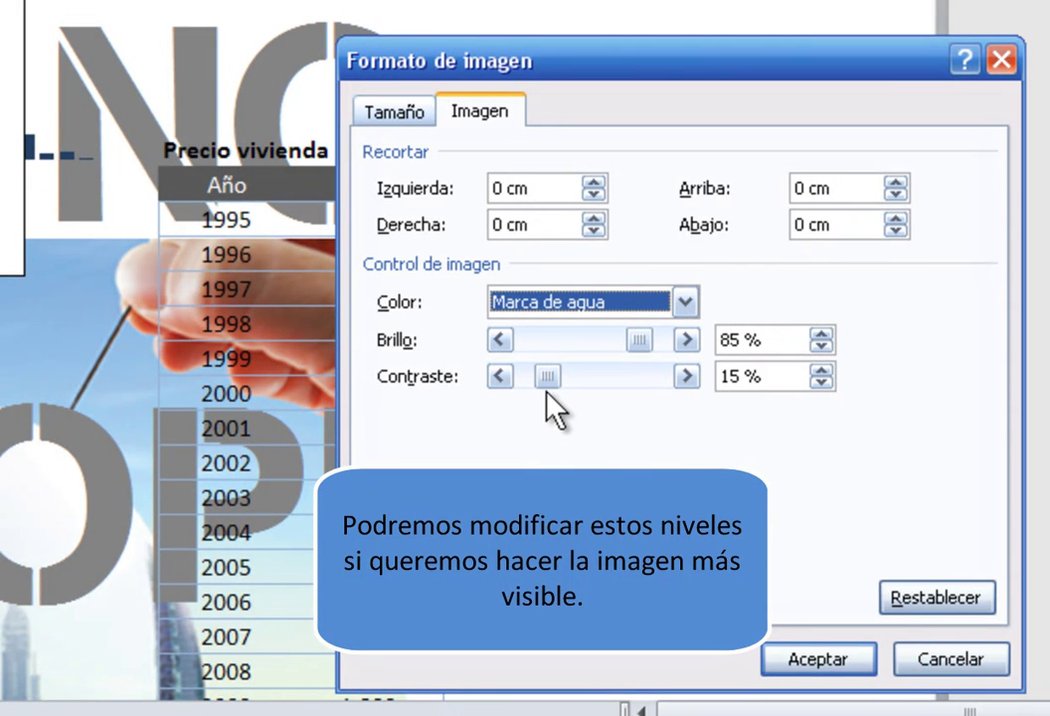
{"action": "left_click_drag", "start_coordinate": [547, 377], "coordinate": [565, 377]}
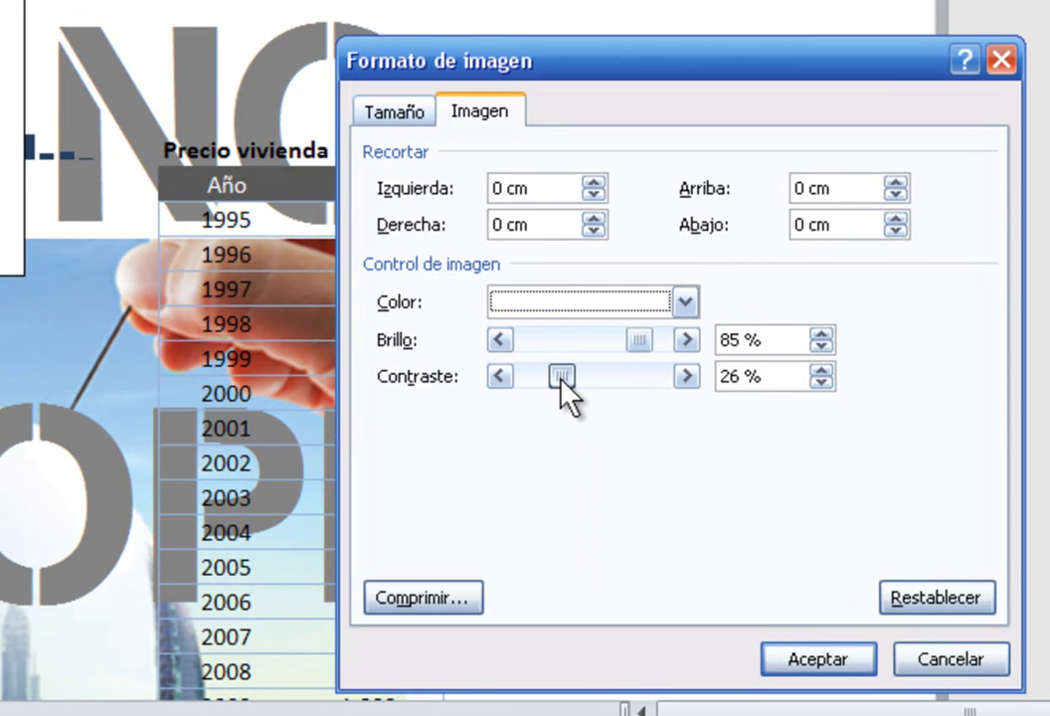
{"action": "left_click_drag", "start_coordinate": [633, 340], "coordinate": [619, 343]}
{"action": "left_click_drag", "start_coordinate": [567, 377], "coordinate": [595, 376]}
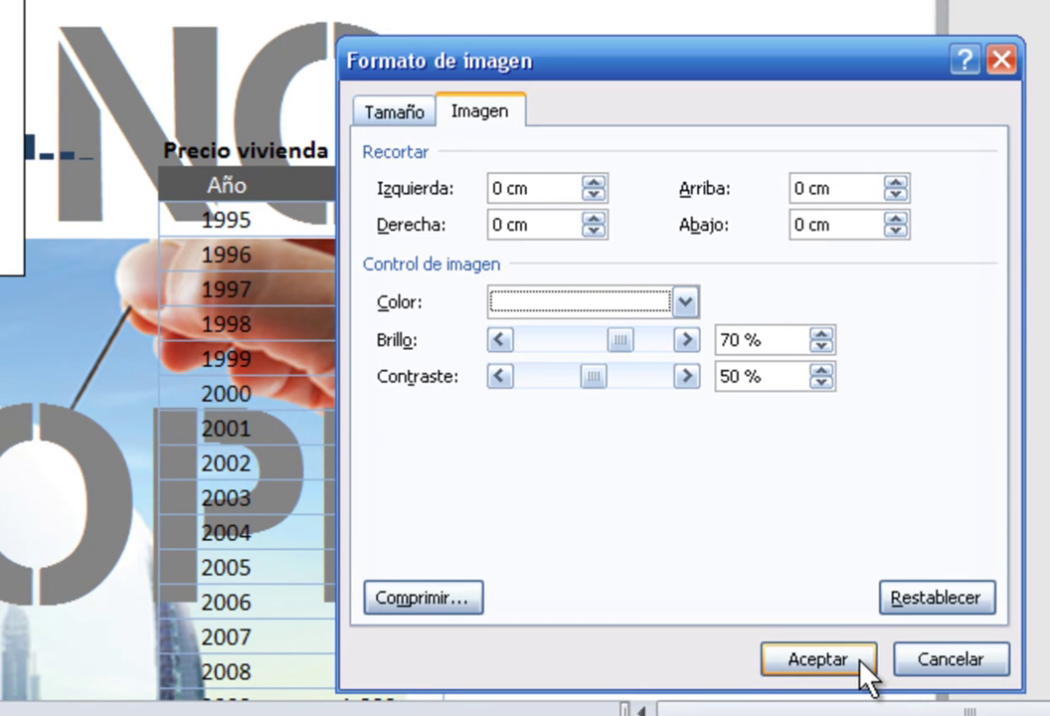
{"action": "left_click", "coordinate": [861, 662]}
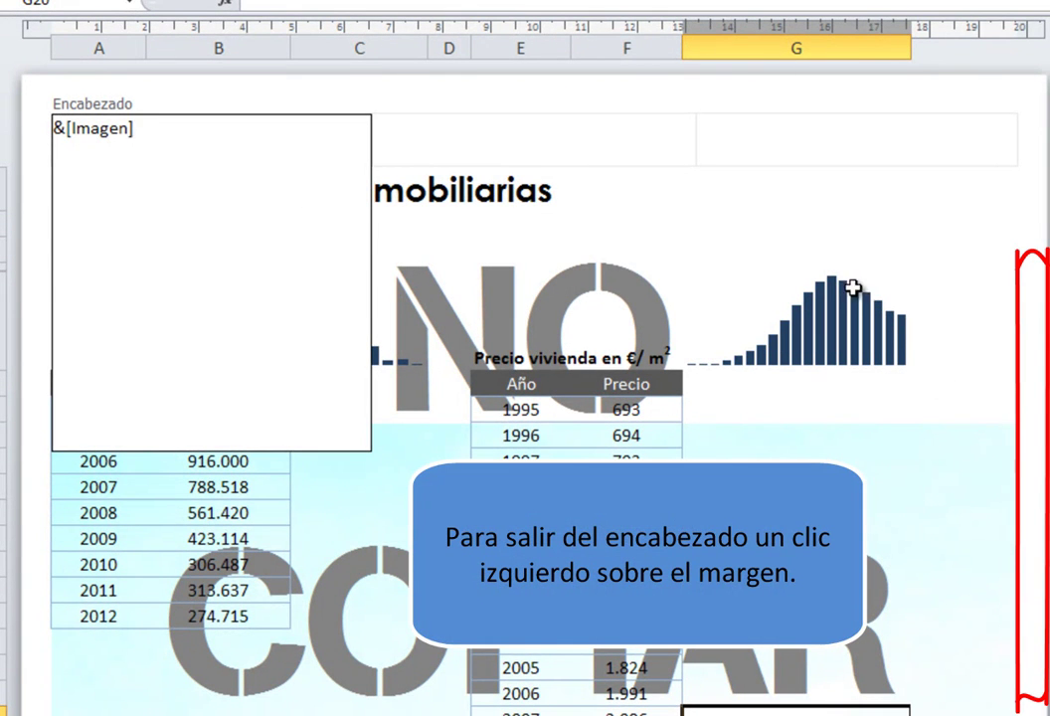
- Exit the header and review the page with the faded picture behind the tables and NO COPIAR
{"action": "left_click", "coordinate": [1035, 431]}
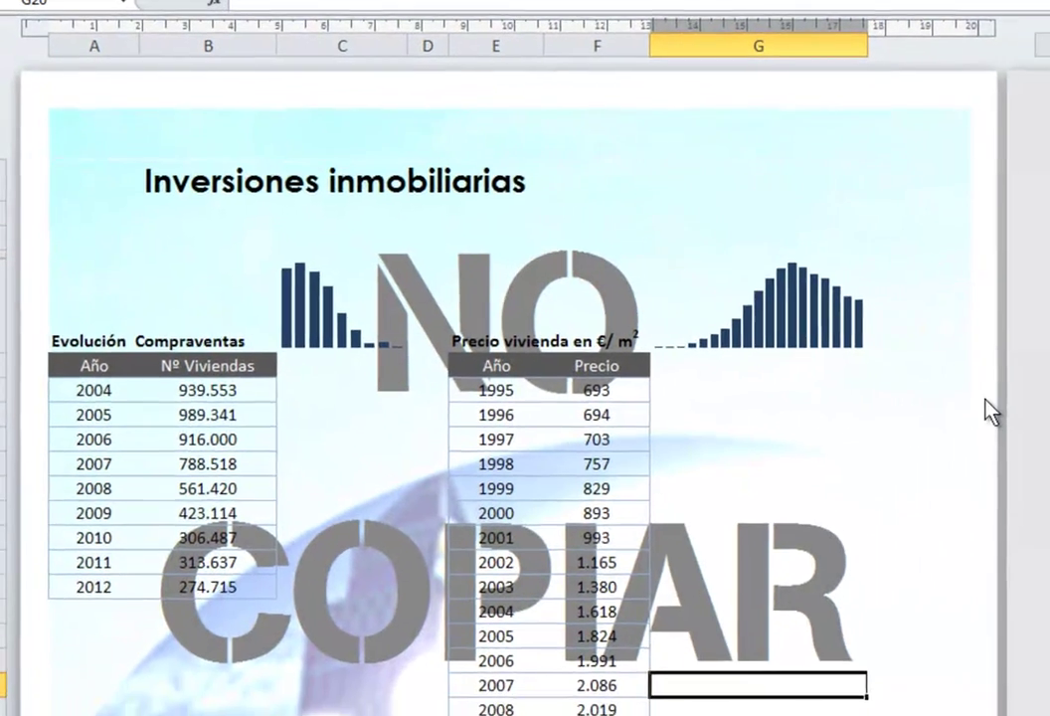
{"action": "scroll", "coordinate": [977, 398], "scroll_direction": "down", "scroll_amount": 1}
{"action": "scroll", "coordinate": [973, 394], "scroll_direction": "down", "scroll_amount": 1}
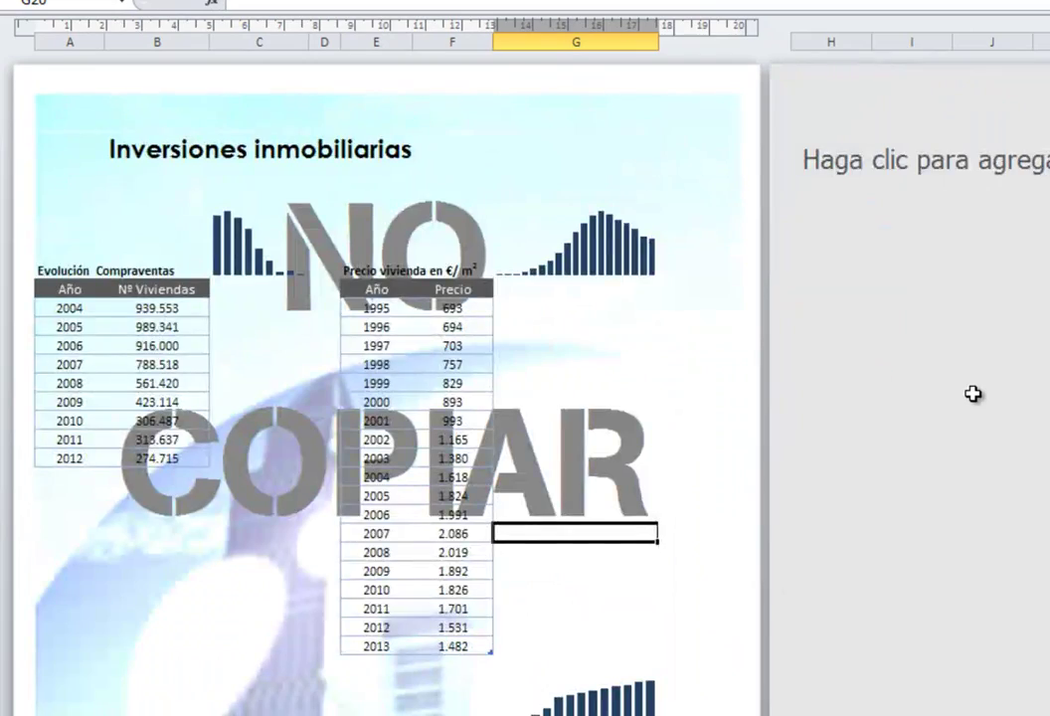
{"action": "scroll", "coordinate": [973, 394], "scroll_direction": "down", "scroll_amount": 1}
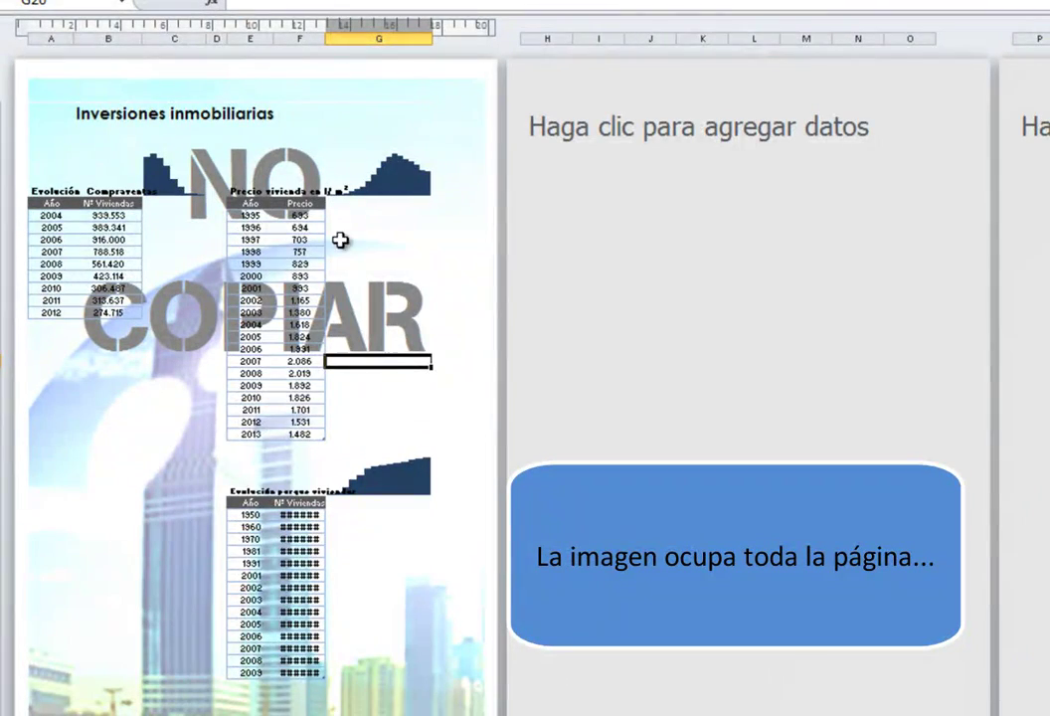
{"action": "scroll", "coordinate": [305, 220], "scroll_direction": "up", "scroll_amount": 3, "text": "ctrl"}
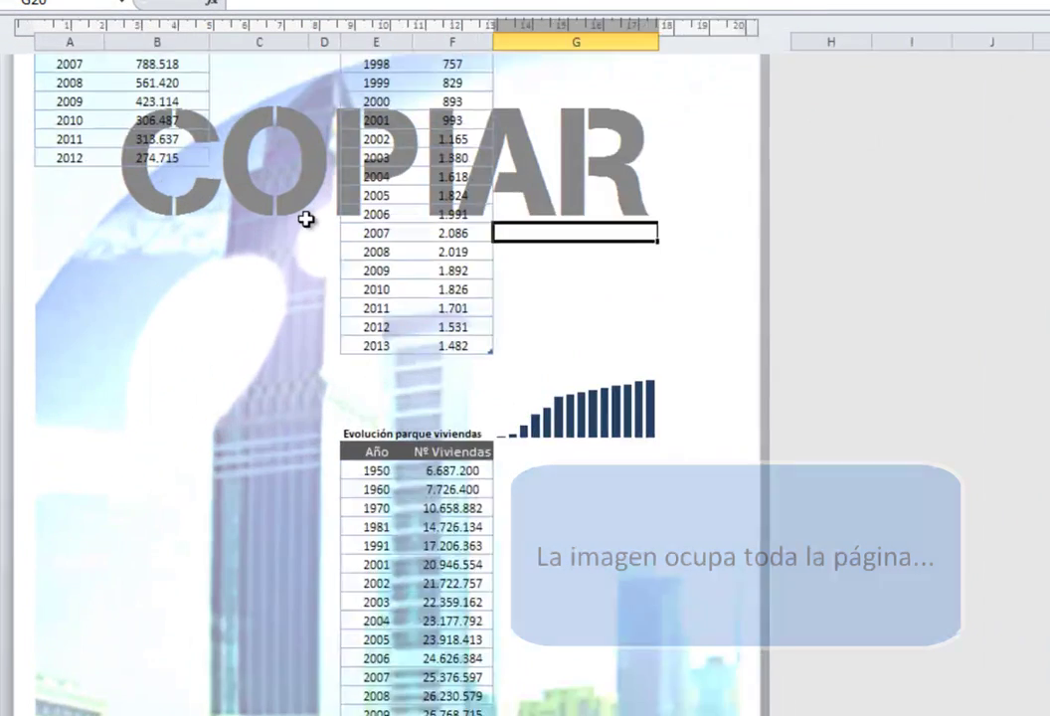
{"action": "scroll", "coordinate": [468, 388], "scroll_direction": "up", "scroll_amount": 4}
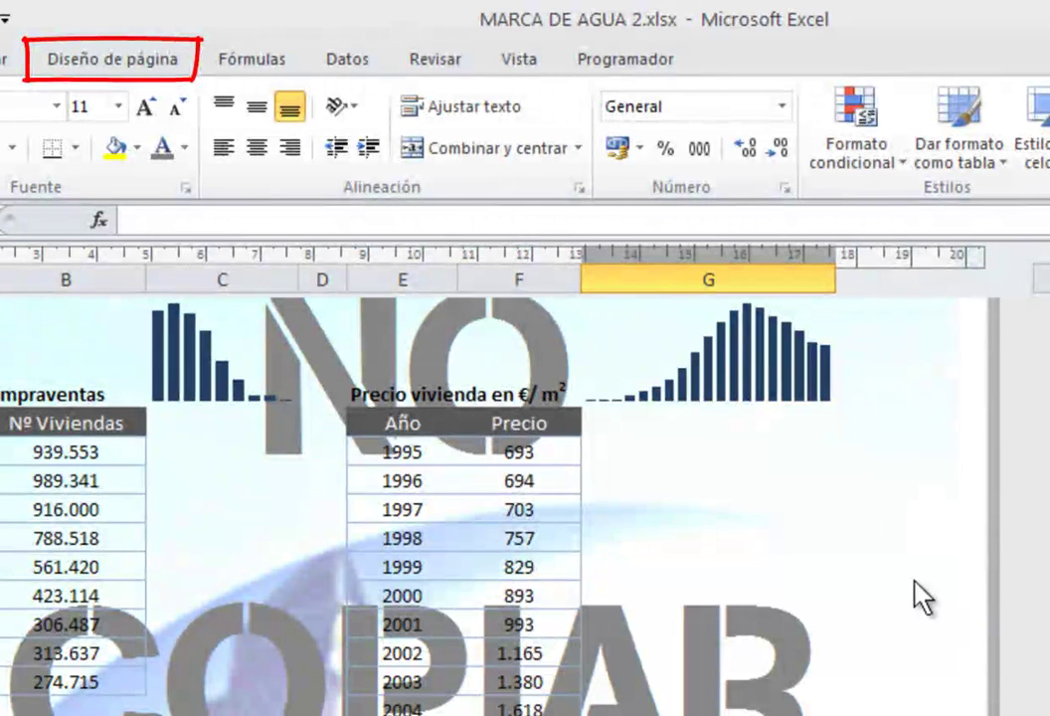
{"action": "left_click", "coordinate": [164, 61]}
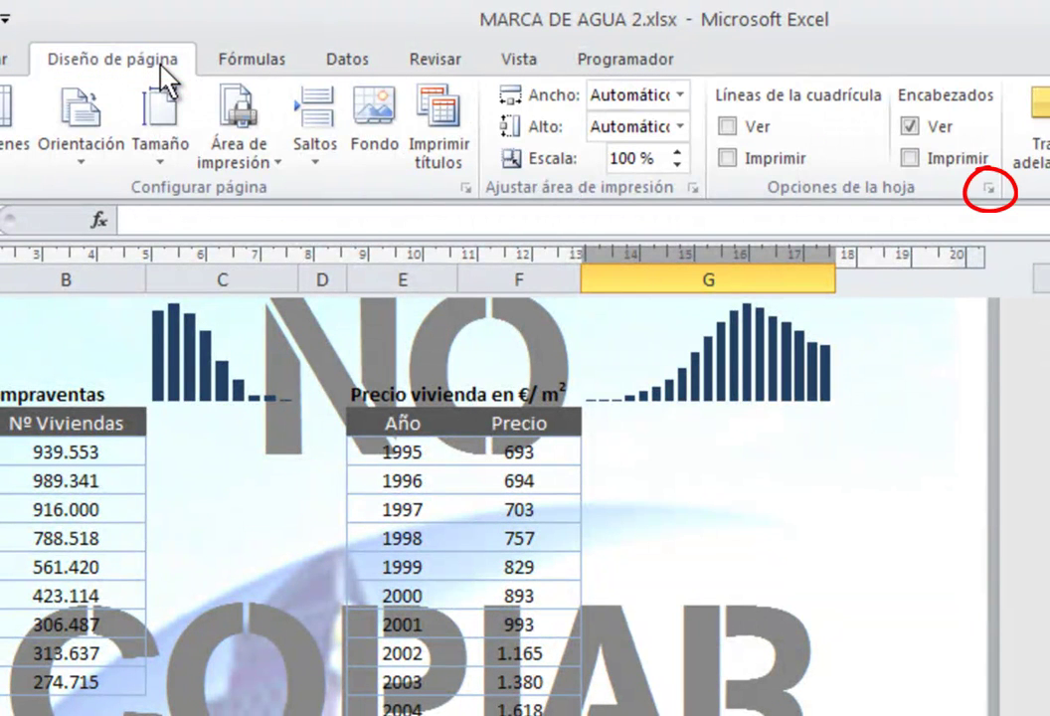
{"action": "left_click", "coordinate": [992, 189]}
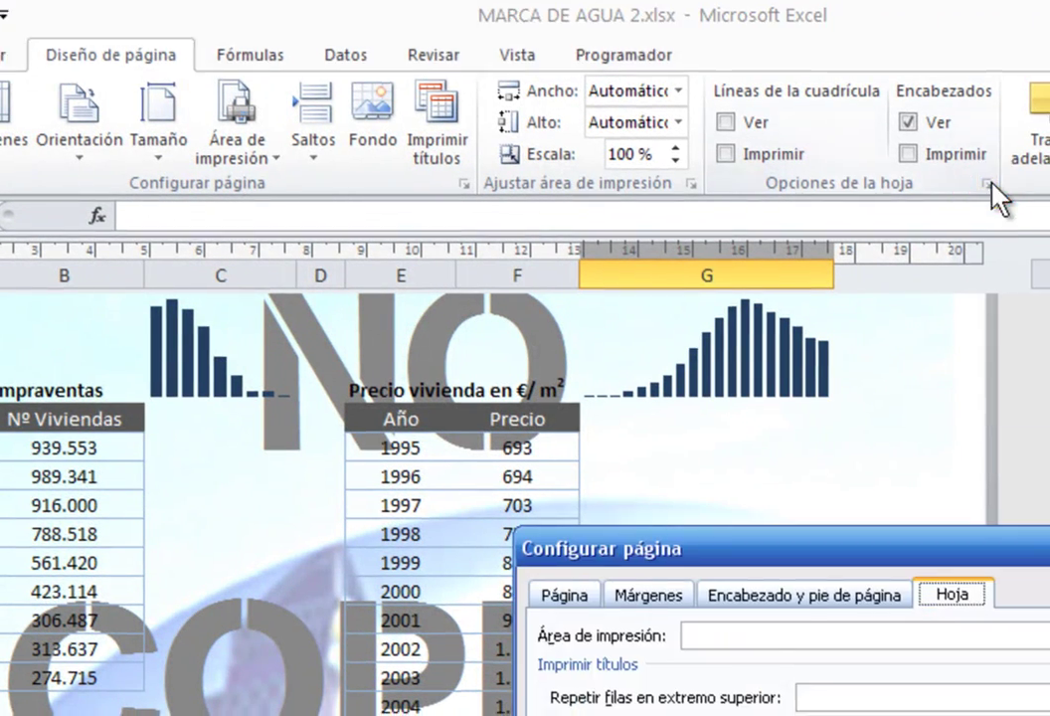
{"action": "left_click", "coordinate": [679, 129]}
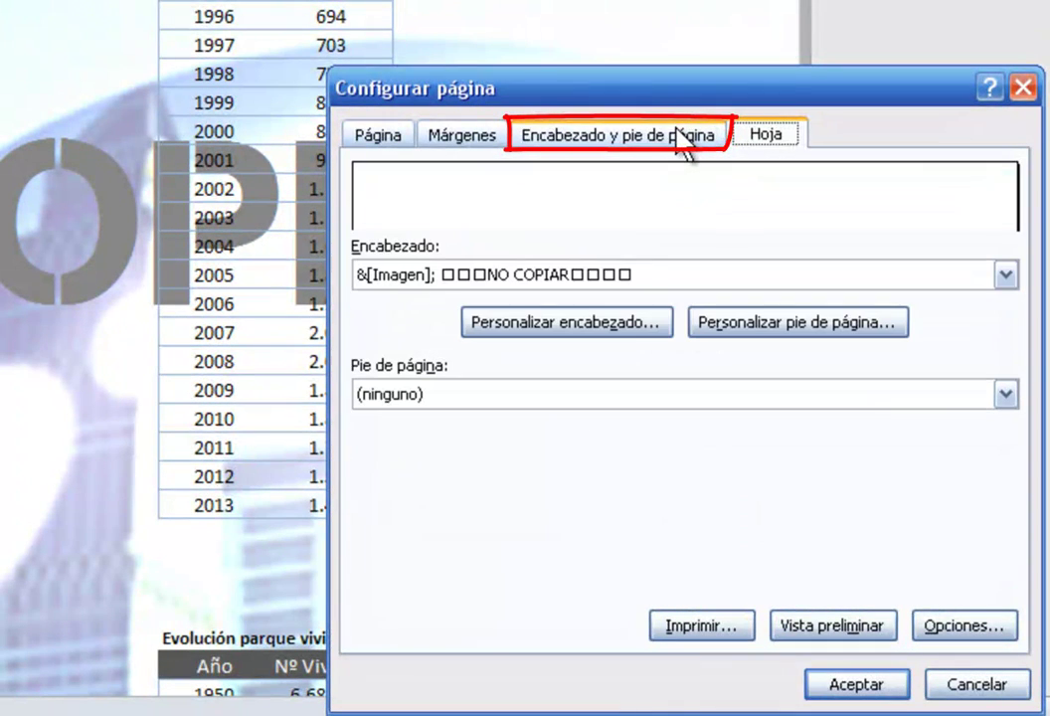
{"action": "left_click", "coordinate": [623, 334]}
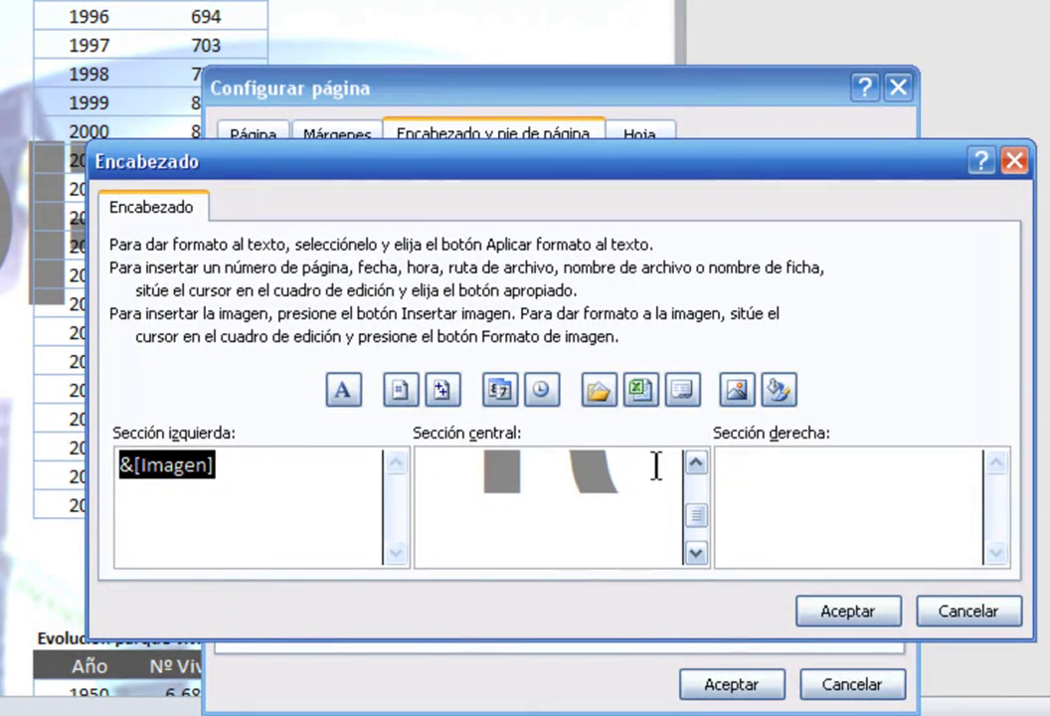
{"action": "left_click", "coordinate": [950, 617]}
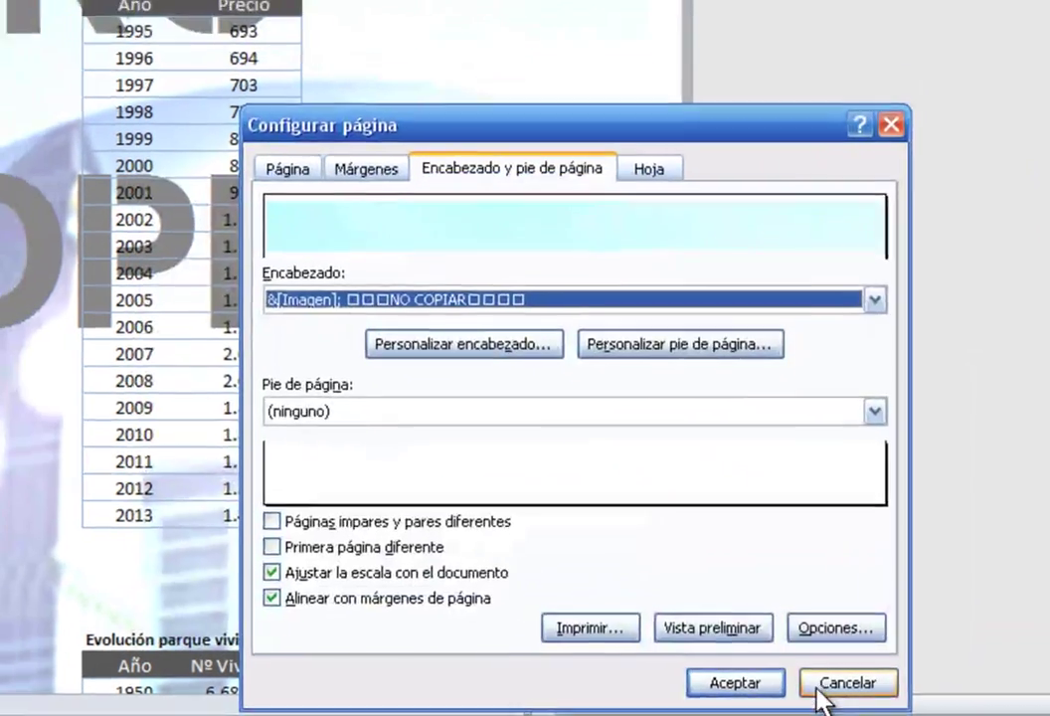
{"action": "left_click", "coordinate": [836, 684]}
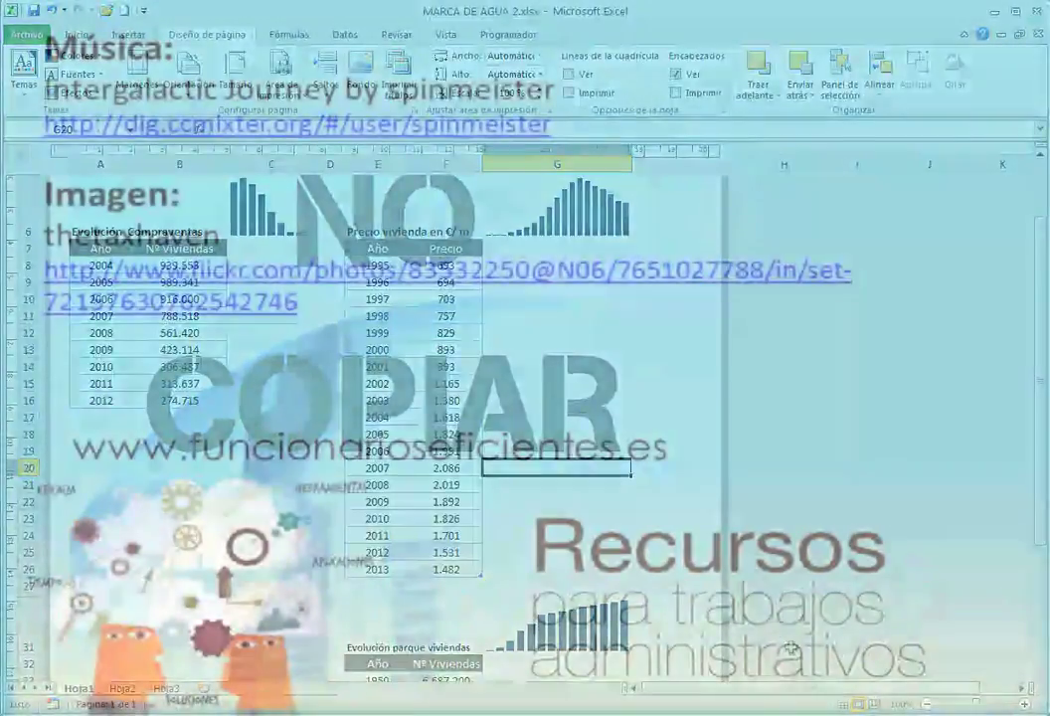